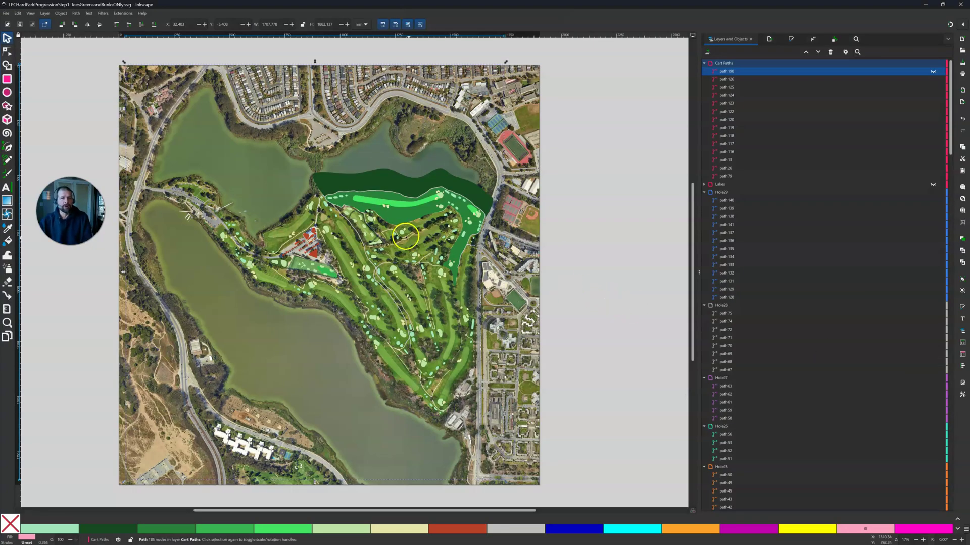
# Examine the traced tees, greens and bunkers across the golf course map in the Step1 drawing
pyautogui.press('+')
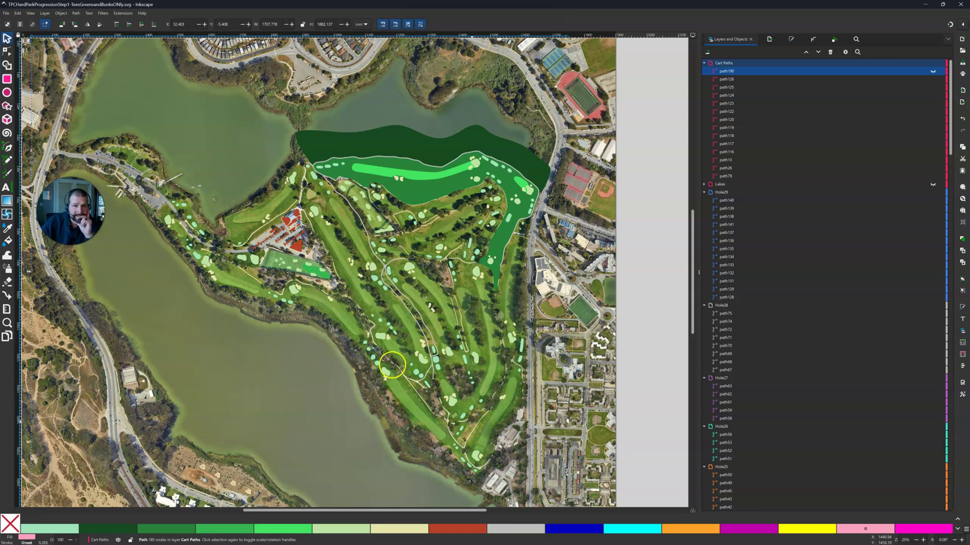
pyautogui.scroll(1, 293, 211)
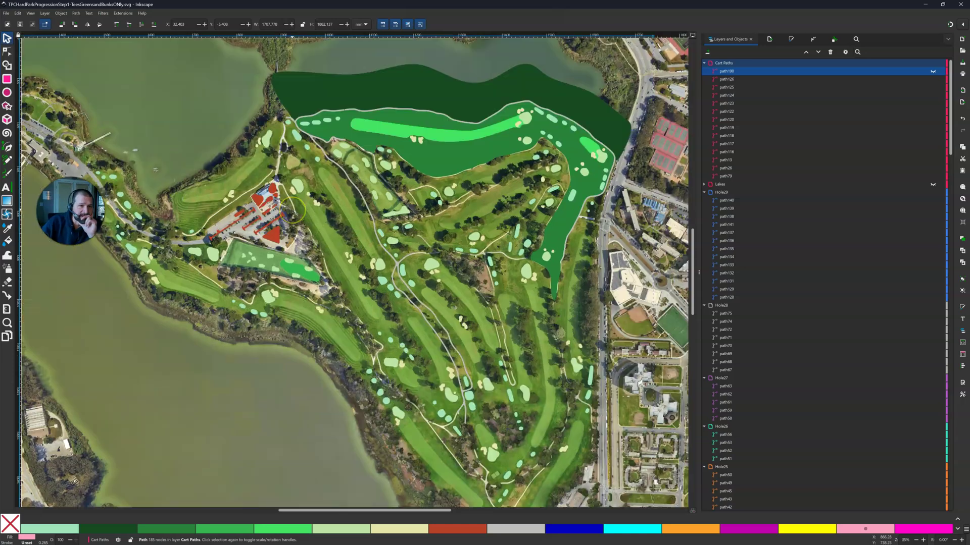
pyautogui.press('+')
pyautogui.scroll(2, 241, 231)
pyautogui.hscroll(-3, 242, 231)
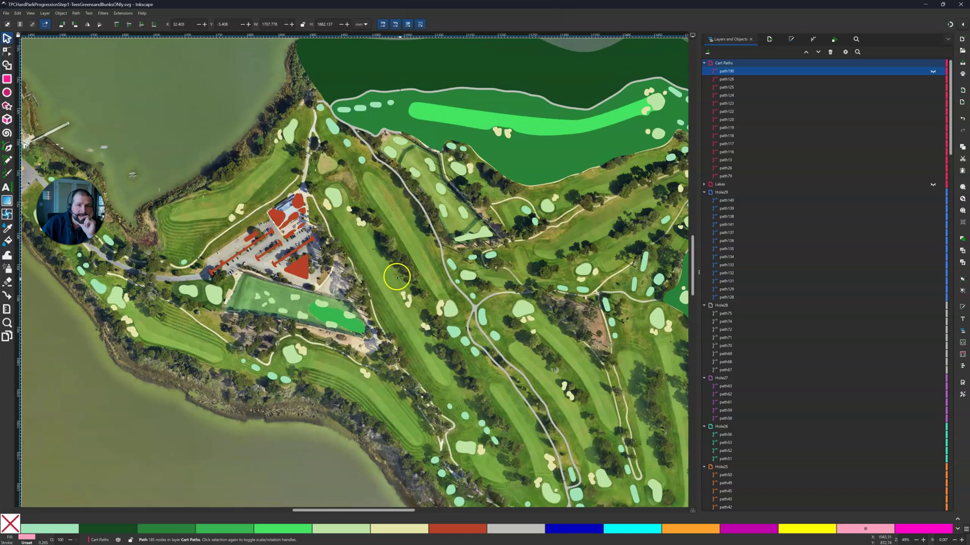
pyautogui.moveTo(407, 284); pyautogui.dragTo(334, 245)
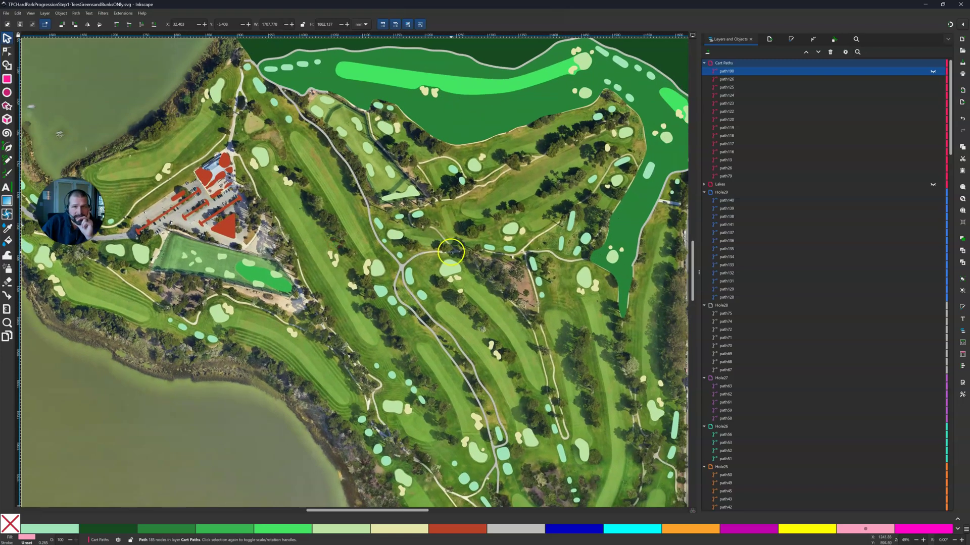
pyautogui.hscroll(3, 437, 255)
pyautogui.scroll(-1, 436, 255)
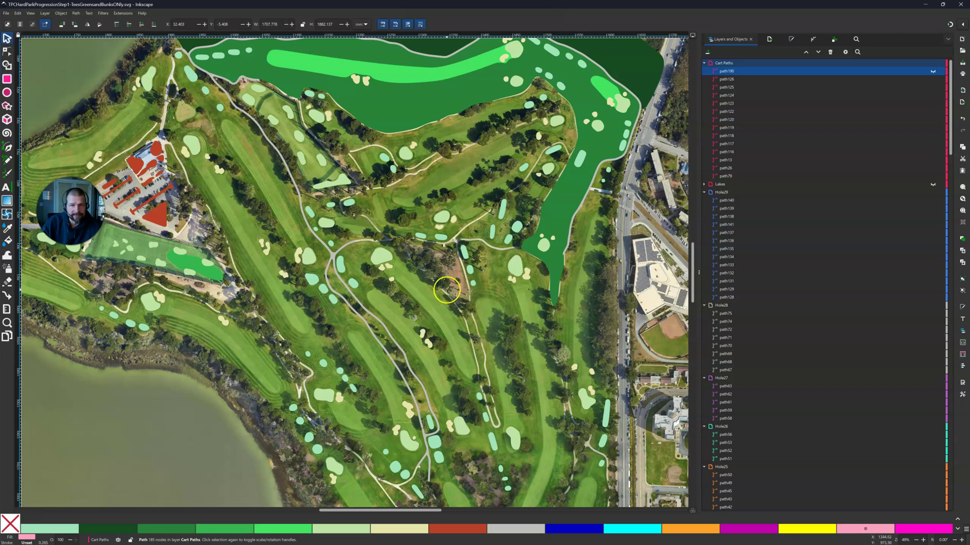
pyautogui.scroll(-1, 446, 290)
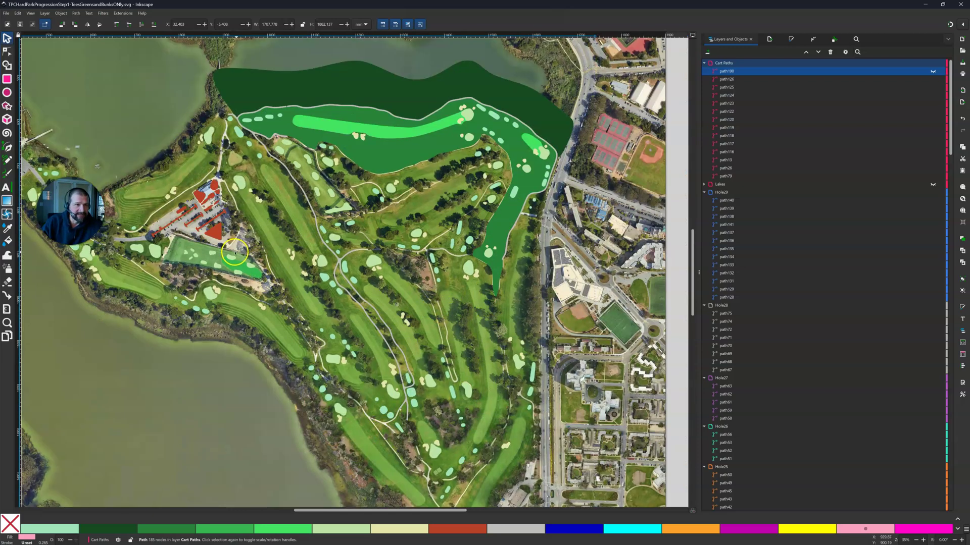
pyautogui.moveTo(224, 249); pyautogui.dragTo(243, 237)
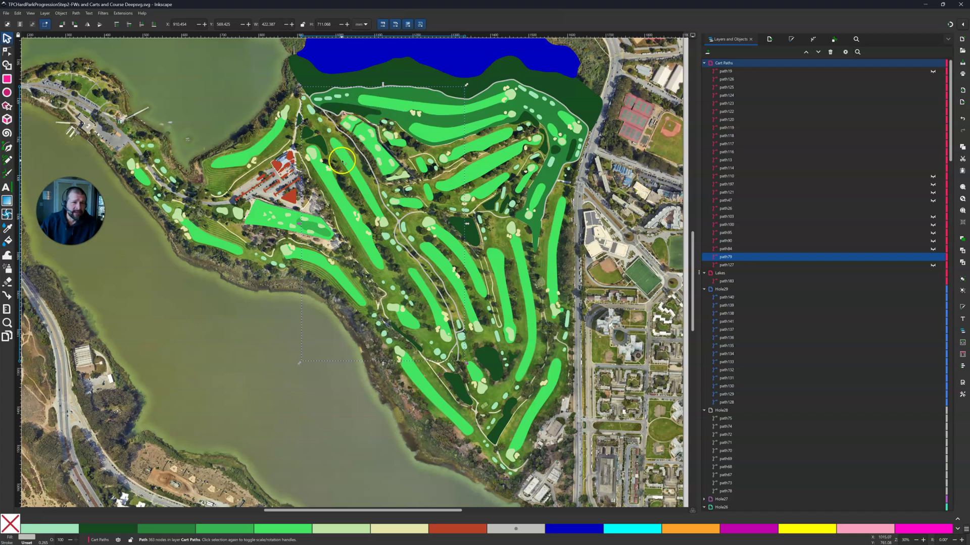
# Examine the traced fairways, cart paths and deep rough areas across the course in the Step2 drawing
pyautogui.keyDown('ctrl'); pyautogui.scroll(1, 342, 161); pyautogui.keyUp('ctrl')
pyautogui.keyDown('ctrl'); pyautogui.scroll(1, 342, 161); pyautogui.keyUp('ctrl')
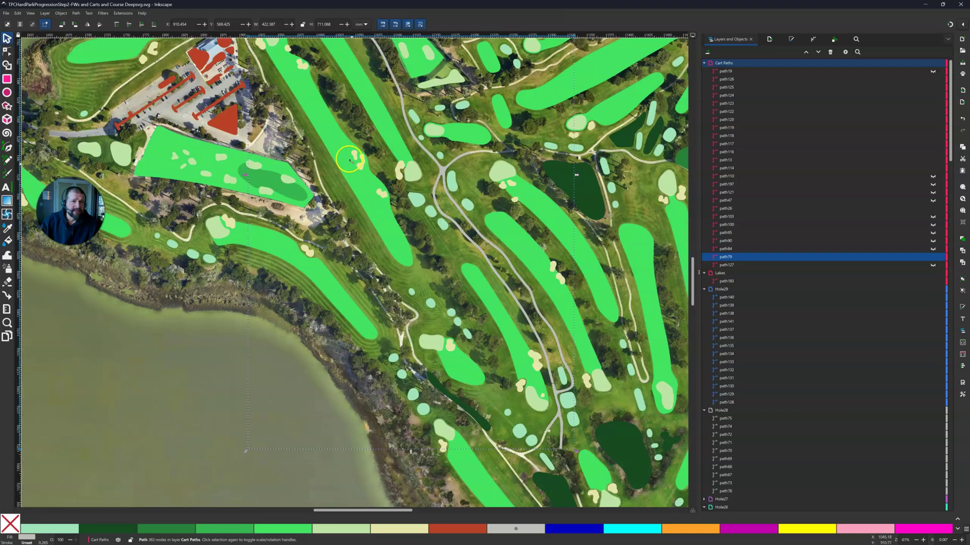
pyautogui.scroll(2, 349, 160)
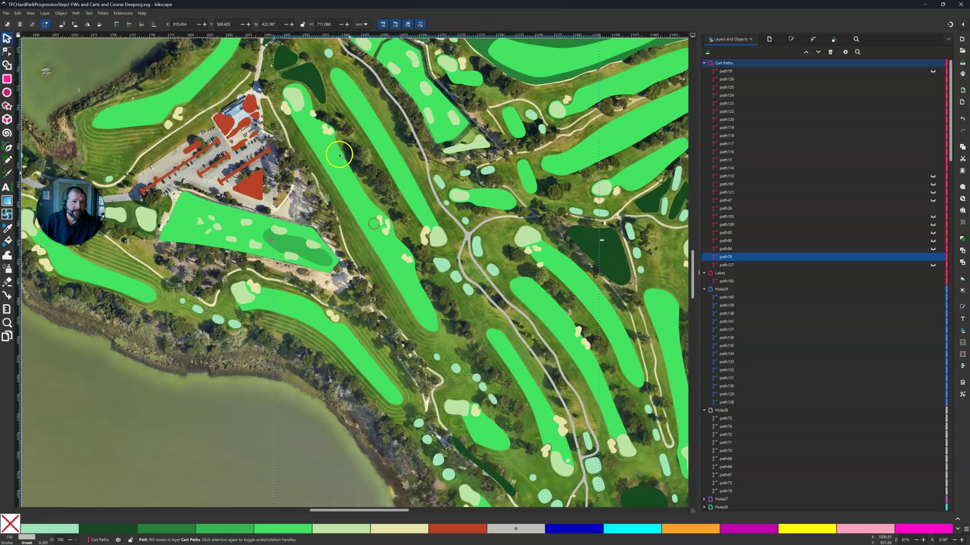
pyautogui.keyDown('ctrl'); pyautogui.scroll(1, 336, 152); pyautogui.keyUp('ctrl')
pyautogui.moveTo(337, 152); pyautogui.dragTo(394, 275)
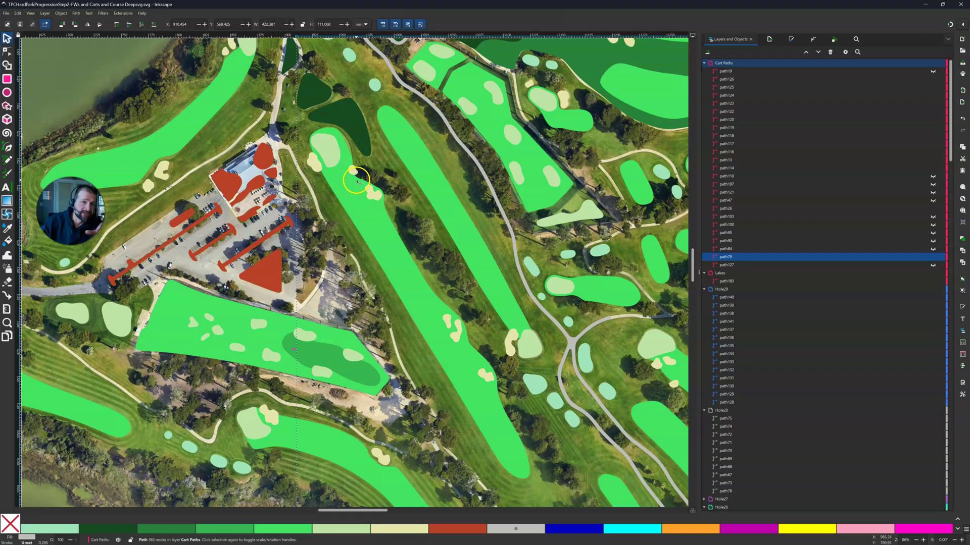
pyautogui.moveTo(423, 253); pyautogui.dragTo(396, 189)
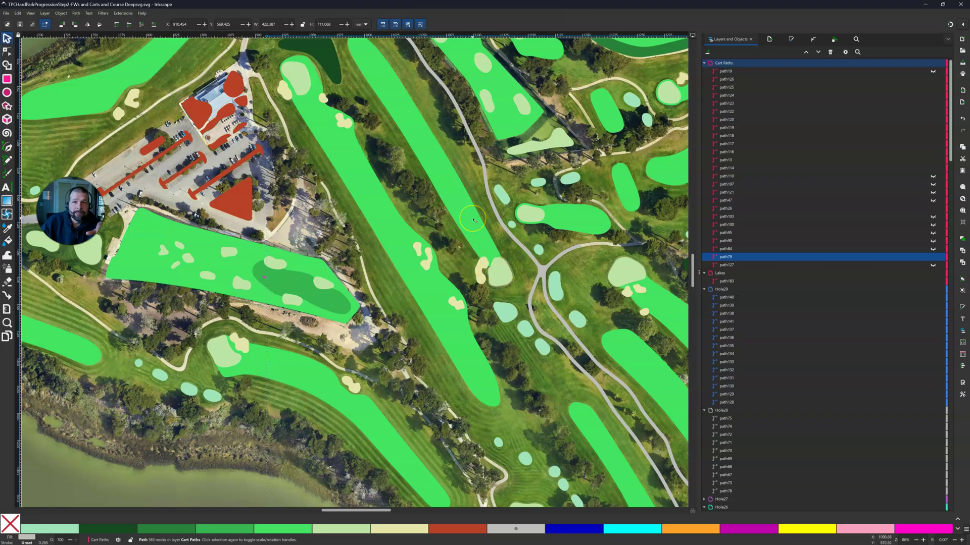
pyautogui.scroll(-3, 473, 221)
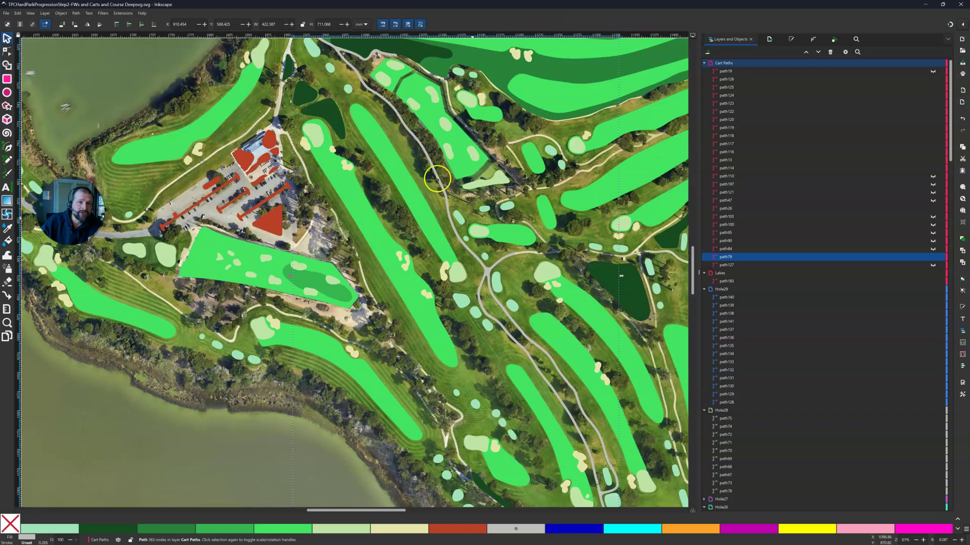
pyautogui.scroll(2, 355, 224)
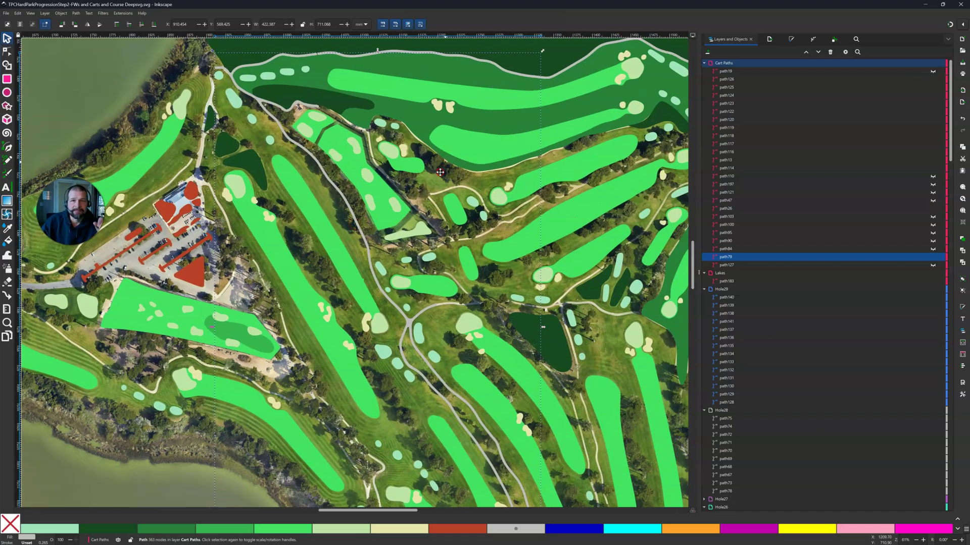
pyautogui.scroll(2, 431, 139)
pyautogui.hscroll(1, 431, 139)
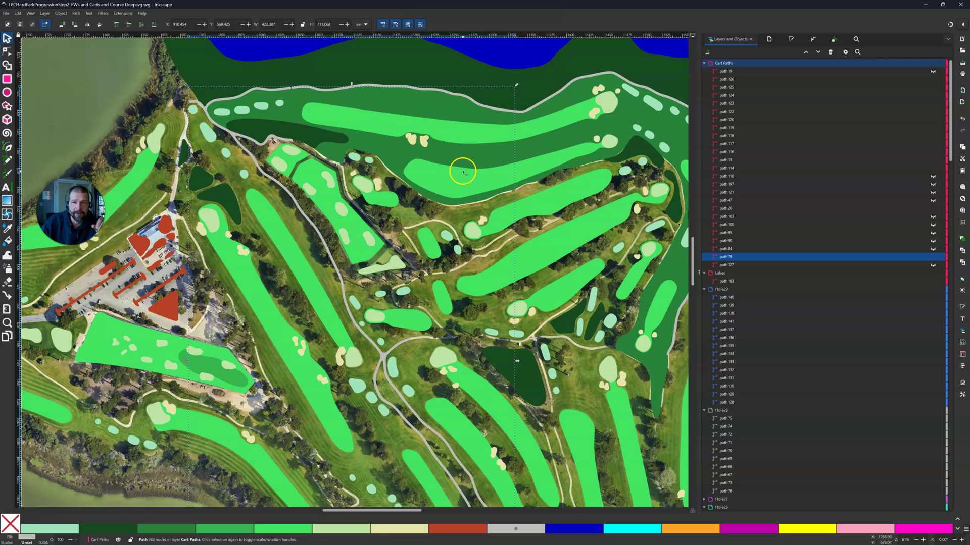
pyautogui.hscroll(3, 444, 164)
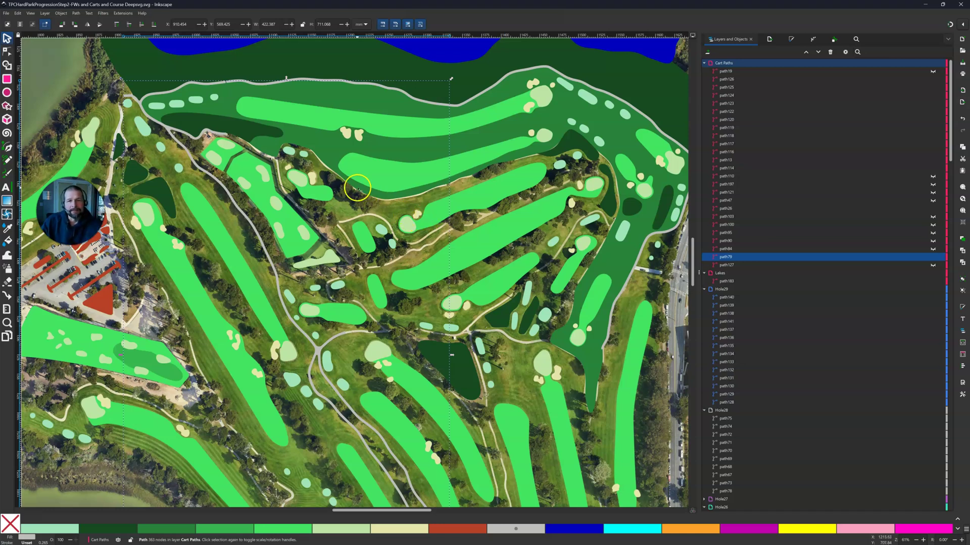
pyautogui.moveTo(357, 189); pyautogui.dragTo(366, 190)
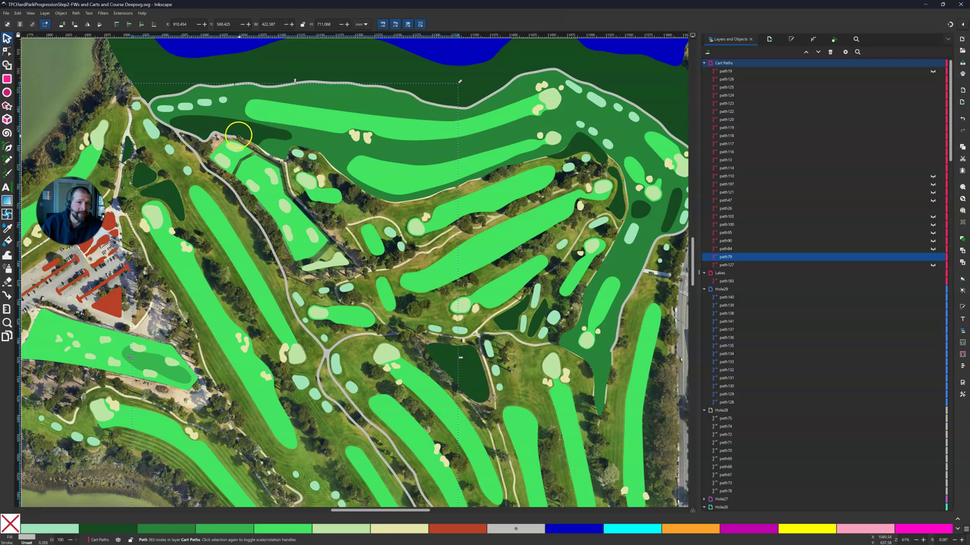
# Select the dark green shape beside the Hole01 green and toggle its visibility off and back on to compare
pyautogui.click(167, 193)
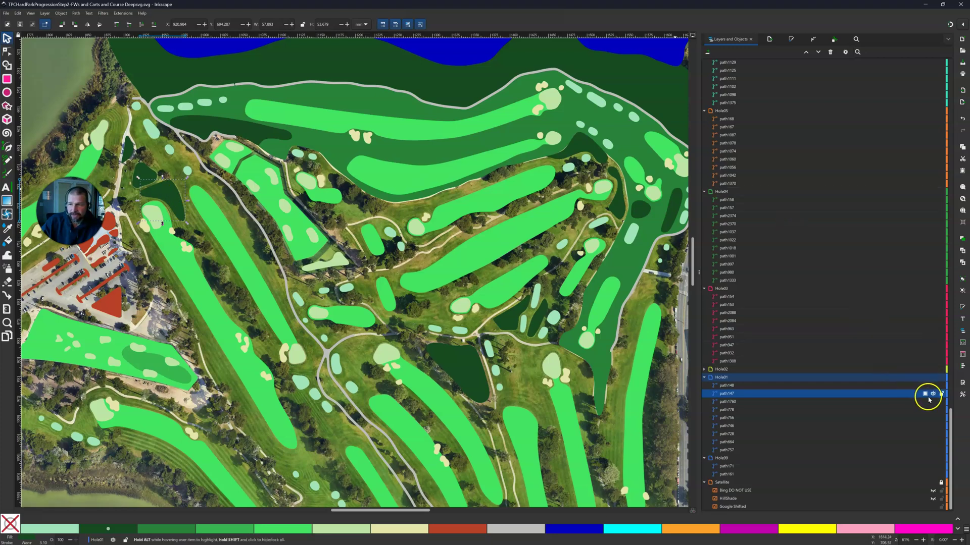
pyautogui.click(933, 394)
pyautogui.click(933, 395)
pyautogui.click(933, 394)
pyautogui.click(932, 394)
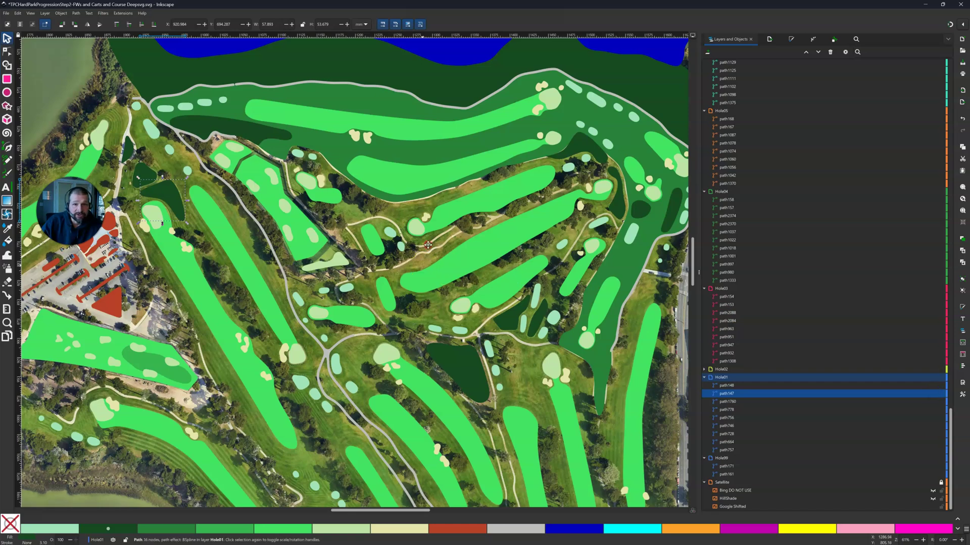
# Select the main grey cart path, path79, and toggle its visibility repeatedly, leaving it shown
pyautogui.scroll(-3, 428, 245)
pyautogui.scroll(1, 427, 245)
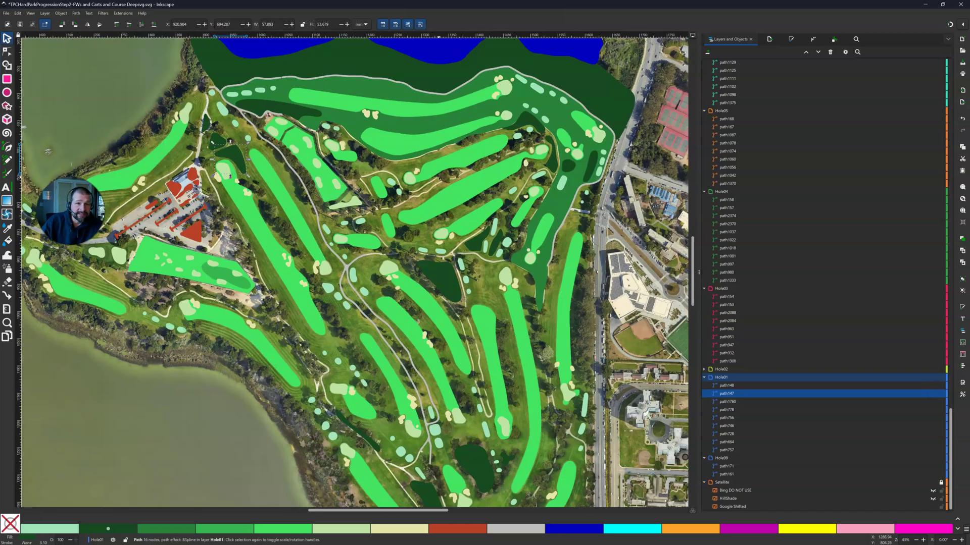
pyautogui.scroll(-2, 416, 223)
pyautogui.scroll(2, 409, 189)
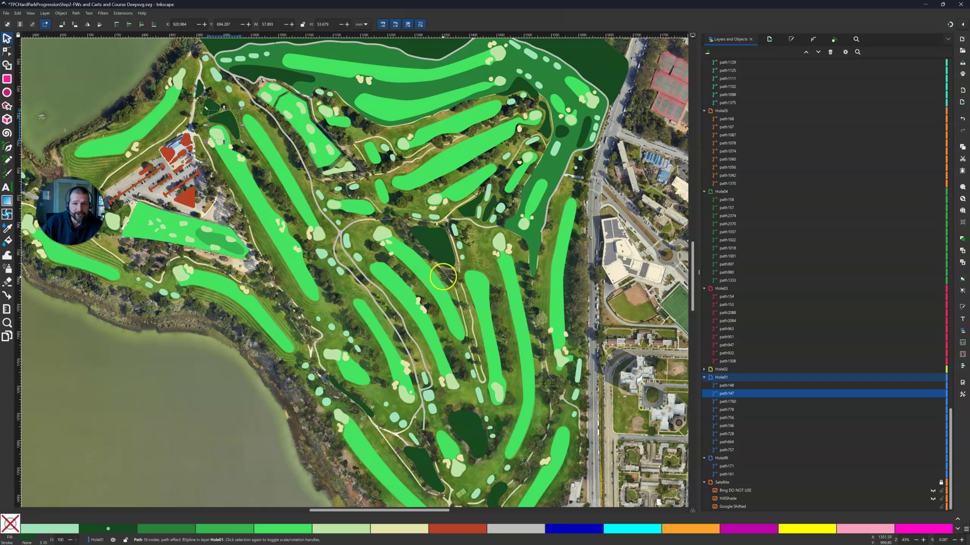
pyautogui.moveTo(426, 245); pyautogui.dragTo(430, 228)
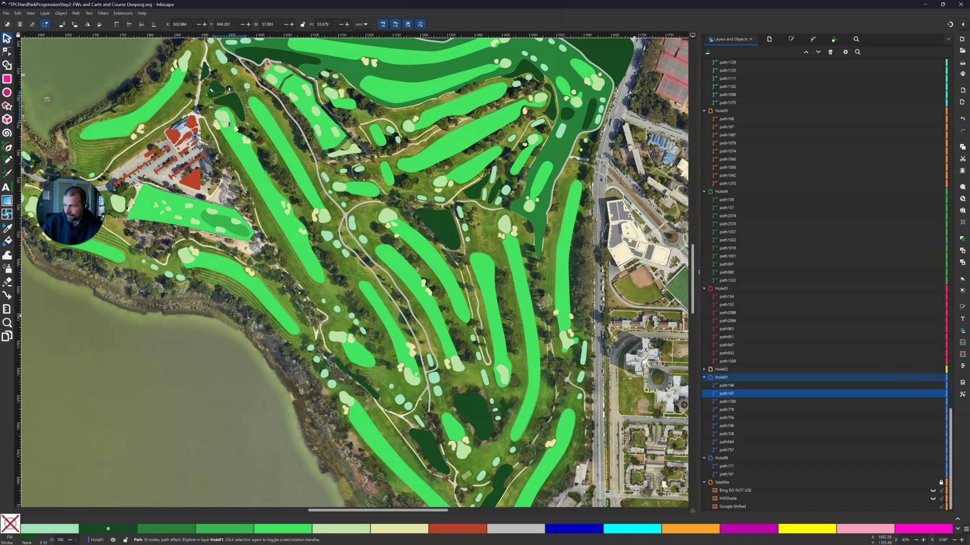
pyautogui.moveTo(332, 128); pyautogui.dragTo(367, 220)
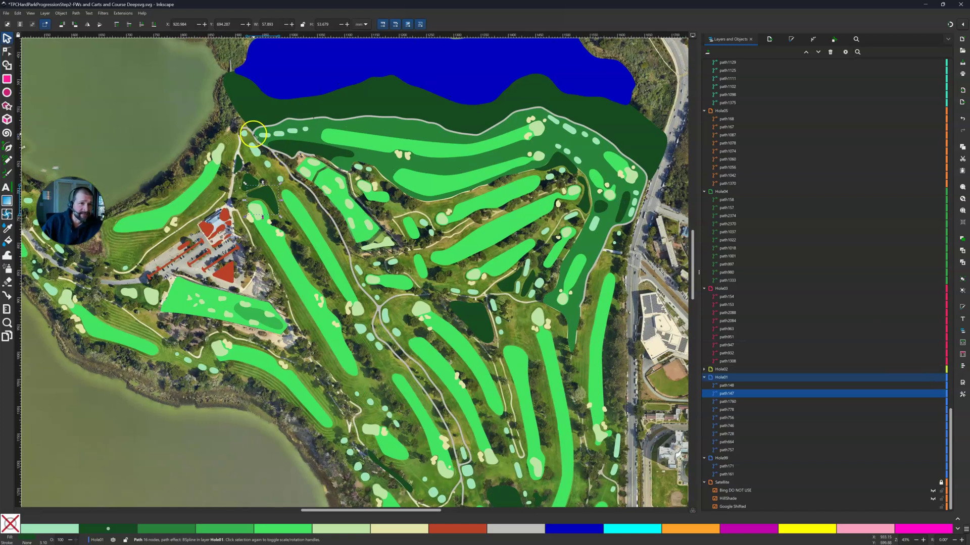
pyautogui.click(251, 133)
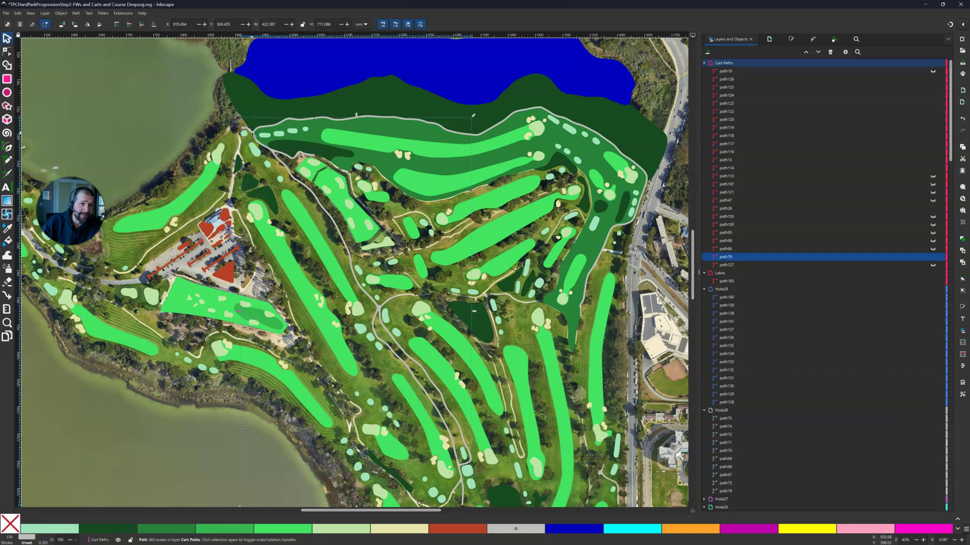
pyautogui.click(933, 258)
pyautogui.click(933, 258)
pyautogui.click(933, 258)
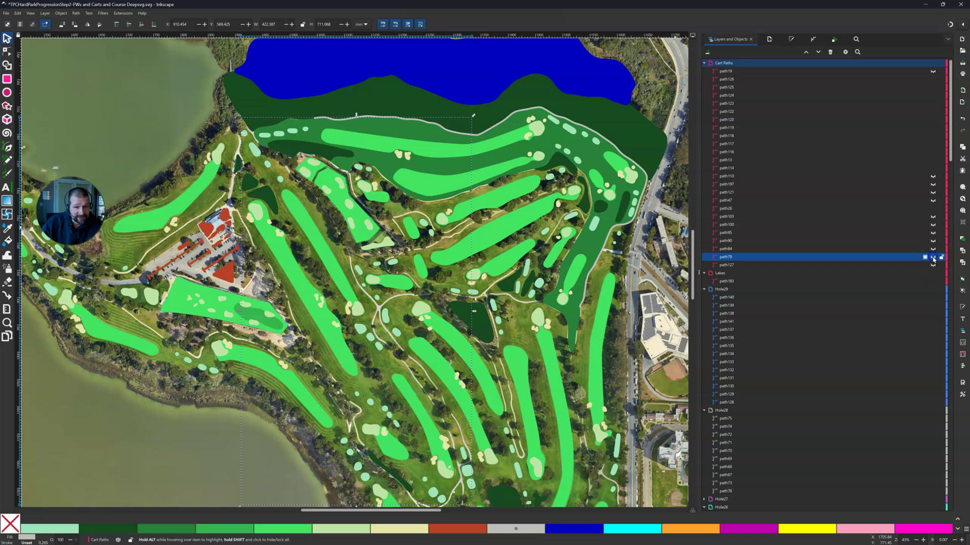
pyautogui.click(933, 258)
pyautogui.click(934, 258)
pyautogui.click(933, 258)
pyautogui.click(933, 258)
pyautogui.click(933, 258)
pyautogui.click(933, 258)
pyautogui.click(933, 258)
pyautogui.click(933, 258)
pyautogui.click(933, 258)
pyautogui.click(933, 258)
pyautogui.click(933, 258)
pyautogui.click(933, 258)
pyautogui.click(934, 259)
pyautogui.click(933, 258)
pyautogui.click(933, 259)
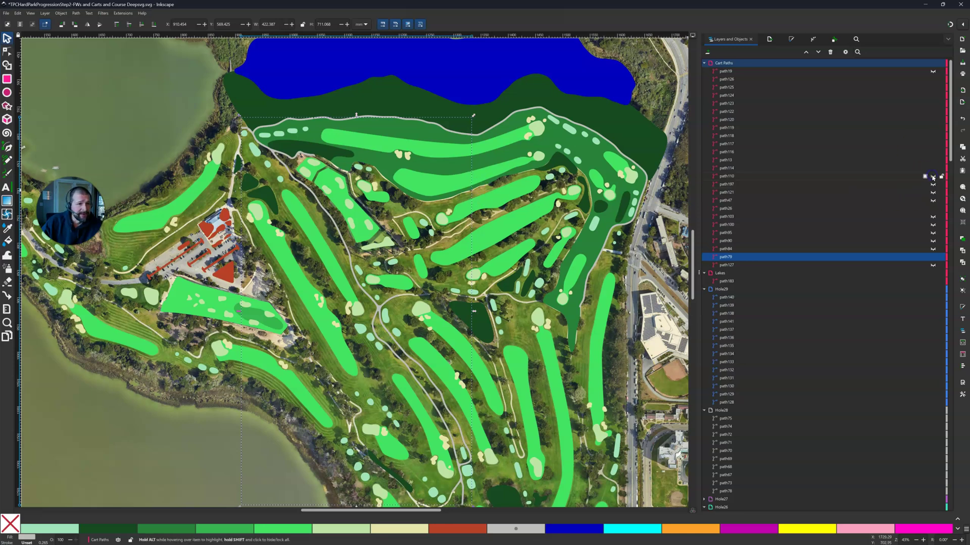
# Unhide the hidden cart paths from path110 down to path103 in the Cart Paths layer
pyautogui.click(932, 177)
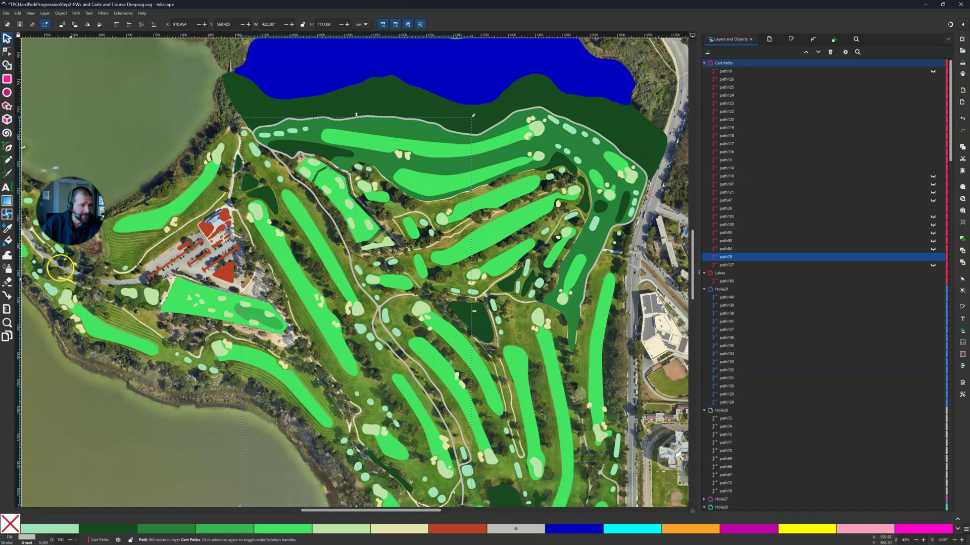
pyautogui.click(934, 177)
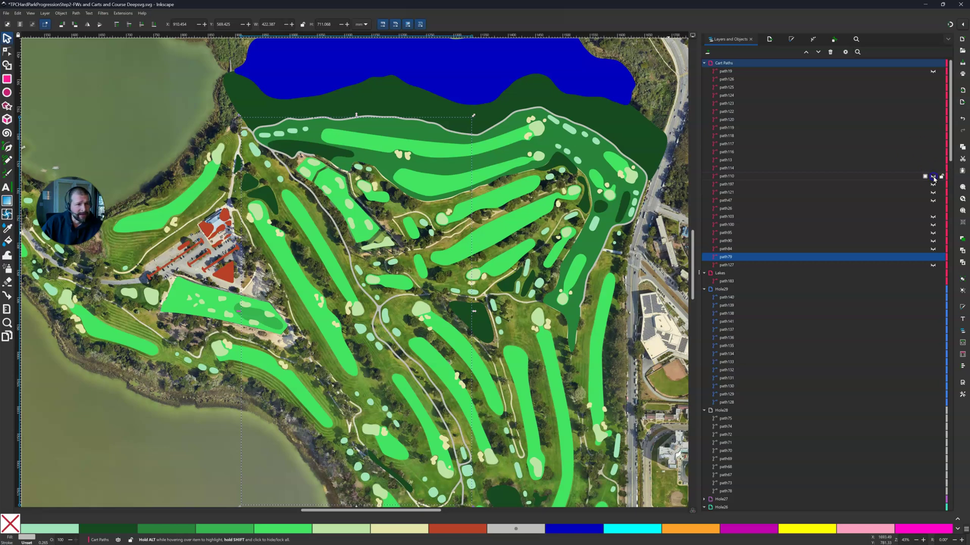
pyautogui.click(933, 185)
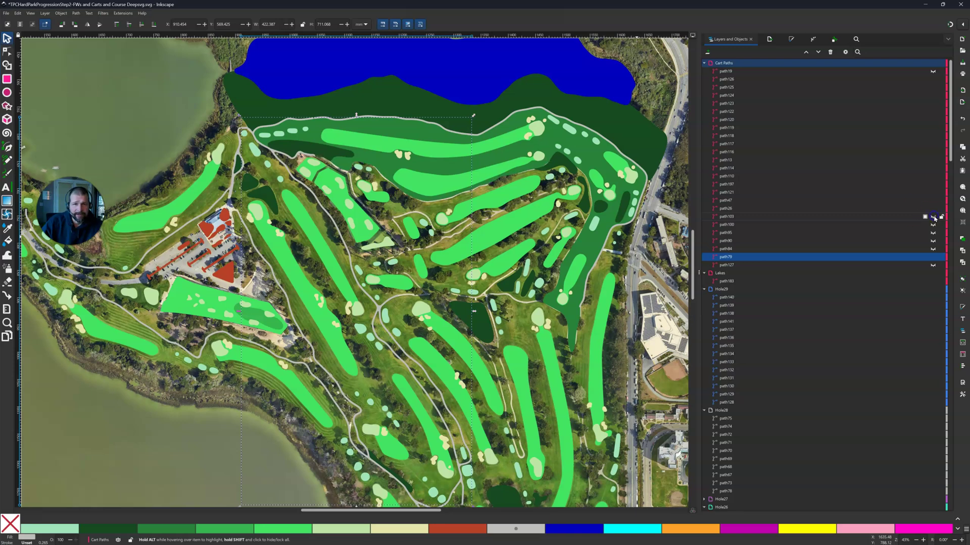
pyautogui.click(933, 217)
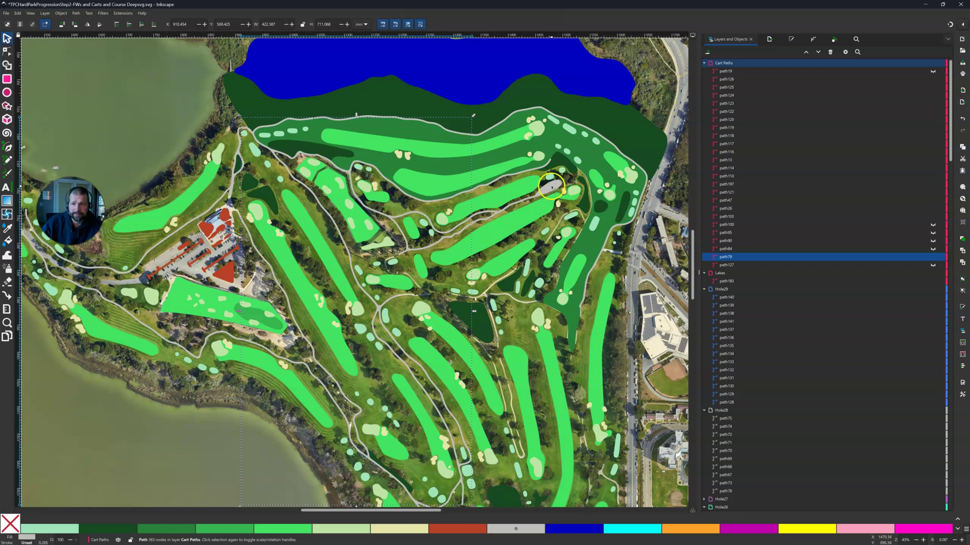
# Unhide the cart path listed directly above path79 and the one directly below path103
pyautogui.moveTo(934, 266)
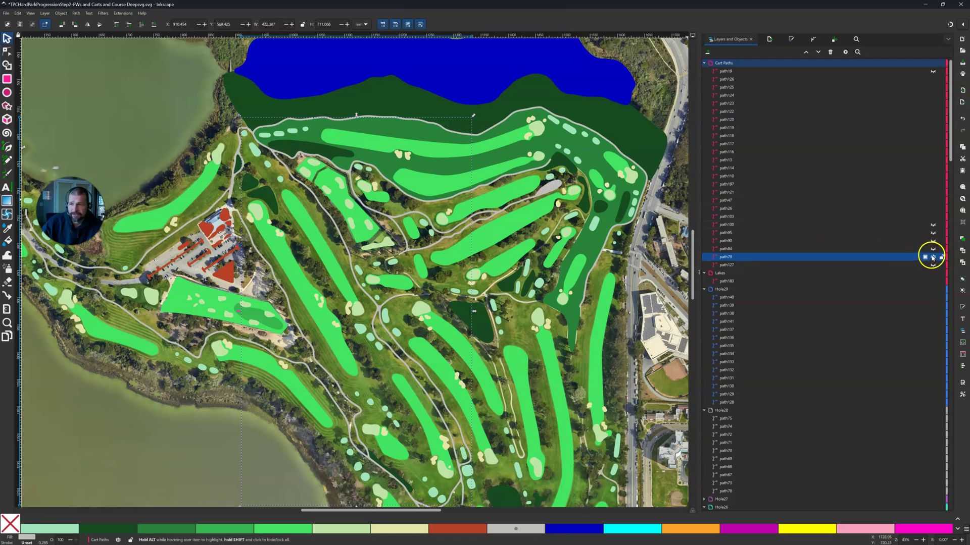
pyautogui.click(933, 249)
pyautogui.click(933, 250)
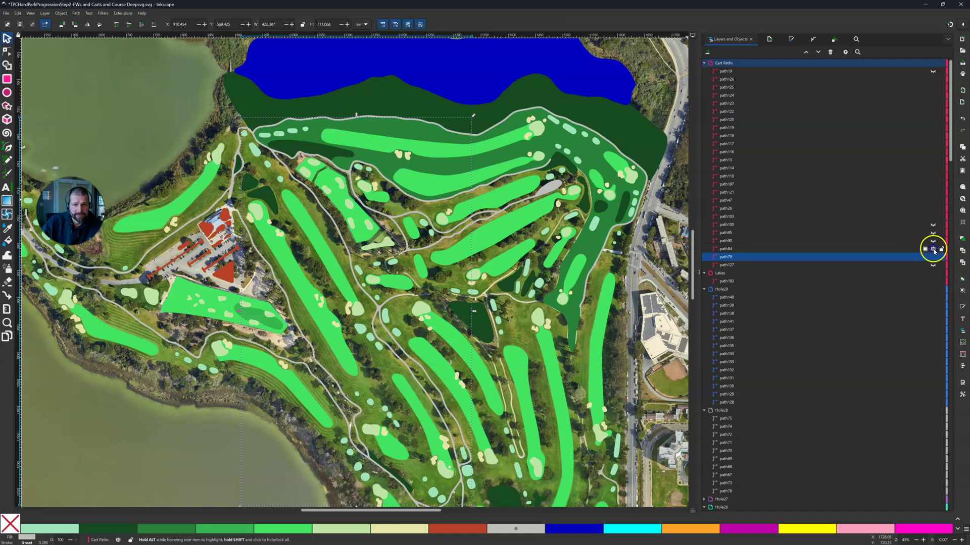
pyautogui.click(933, 249)
pyautogui.moveTo(542, 343); pyautogui.dragTo(521, 226)
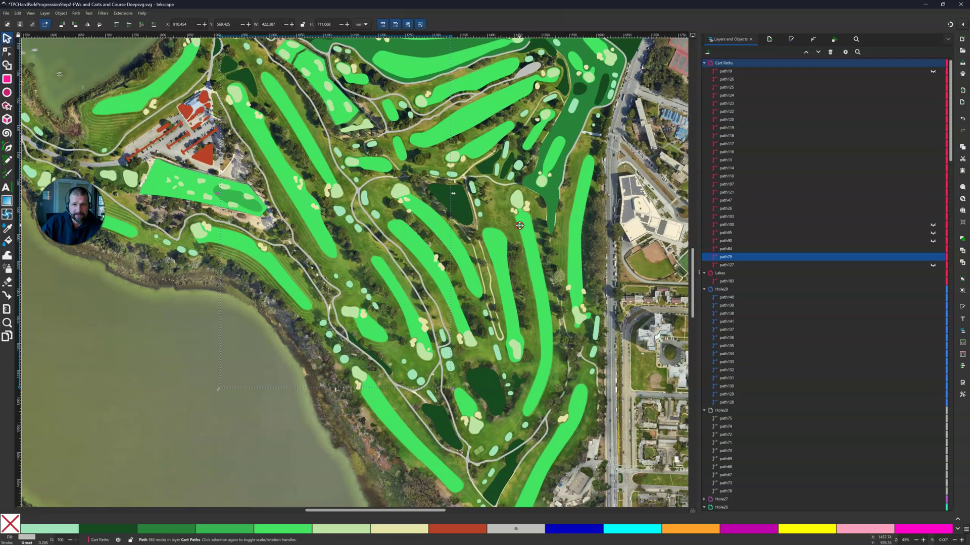
pyautogui.click(932, 225)
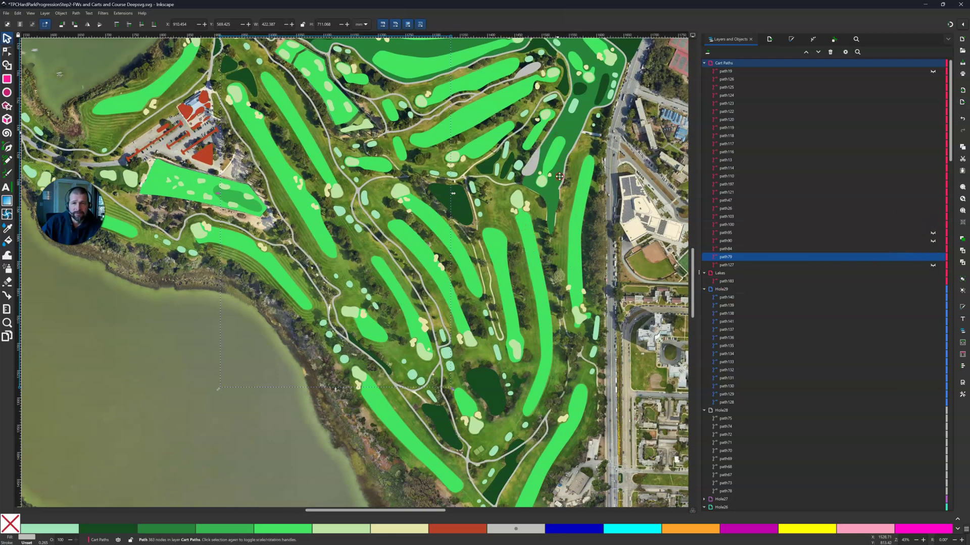
# Toggle the visibility of path95 in the Cart Paths layer several times, leaving it shown
pyautogui.scroll(3, 559, 176)
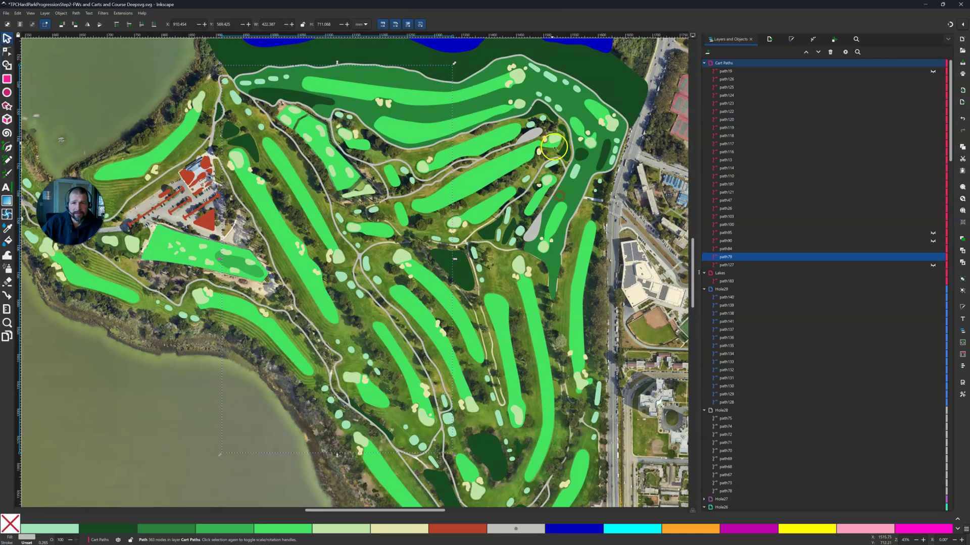
pyautogui.click(933, 233)
pyautogui.click(933, 232)
pyautogui.click(933, 233)
pyautogui.click(933, 233)
pyautogui.click(933, 233)
pyautogui.click(933, 233)
pyautogui.click(933, 232)
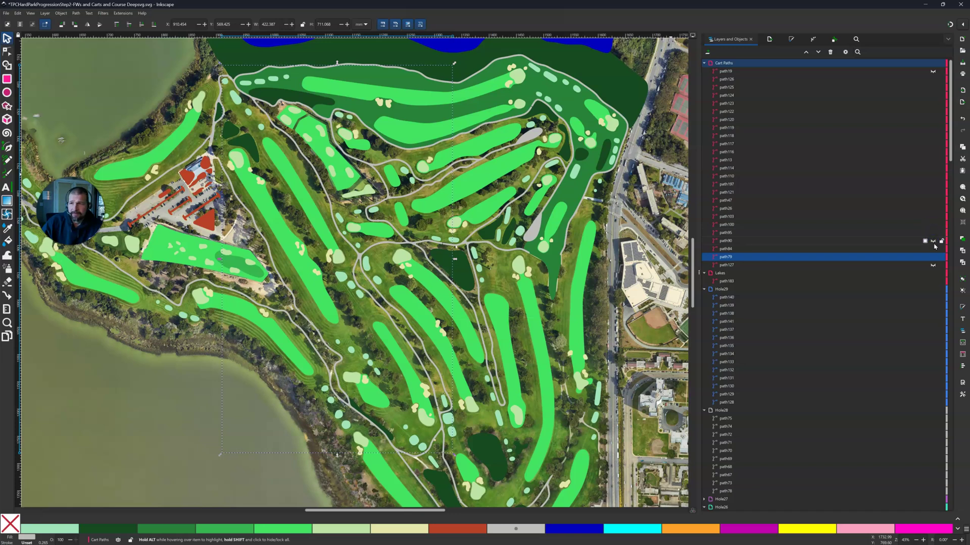
# Toggle the visibility of path90 in the Cart Paths layer several times, leaving it shown
pyautogui.click(933, 241)
pyautogui.click(933, 241)
pyautogui.click(933, 241)
pyautogui.click(933, 241)
pyautogui.click(934, 241)
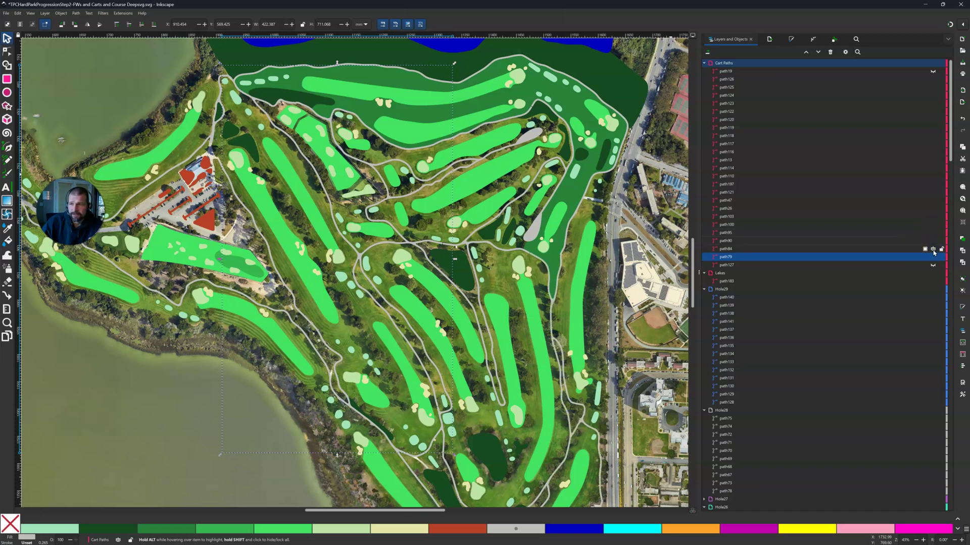
# Toggle the visibility of path127, the last shape in the Cart Paths layer, repeatedly, leaving it shown
pyautogui.click(933, 266)
pyautogui.click(934, 265)
pyautogui.click(933, 265)
pyautogui.click(934, 265)
pyautogui.click(933, 265)
pyautogui.click(933, 265)
pyautogui.click(933, 265)
pyautogui.click(934, 265)
pyautogui.click(934, 265)
pyautogui.click(934, 265)
pyautogui.click(933, 266)
pyautogui.click(522, 262)
# Toggle the visibility of path19, the first shape in the Cart Paths layer, leaving it shown
pyautogui.scroll(-3, 522, 262)
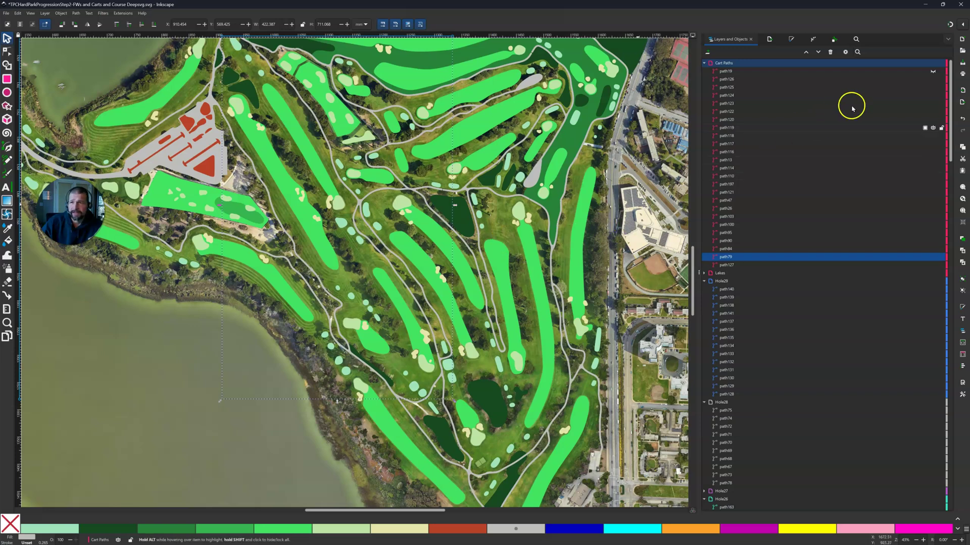
pyautogui.press('-')
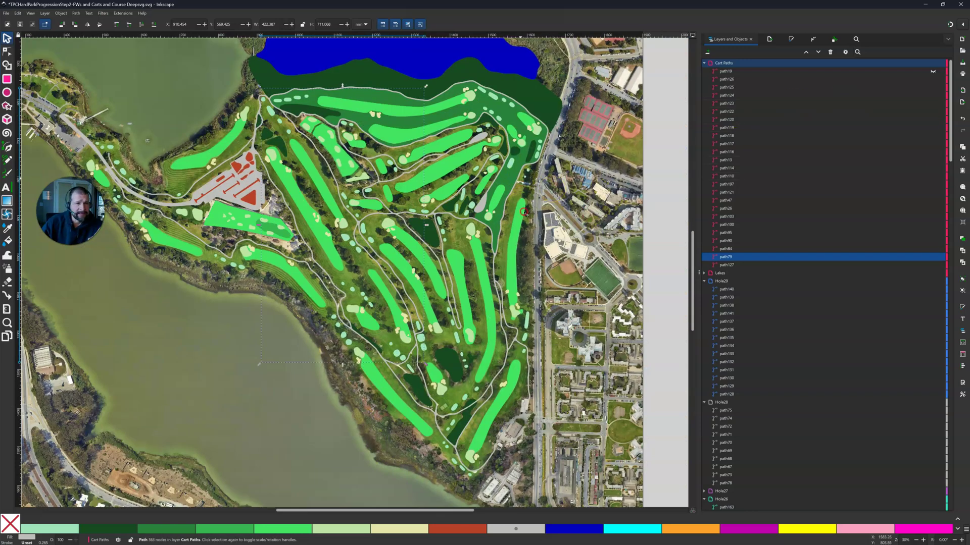
pyautogui.scroll(4, 527, 240)
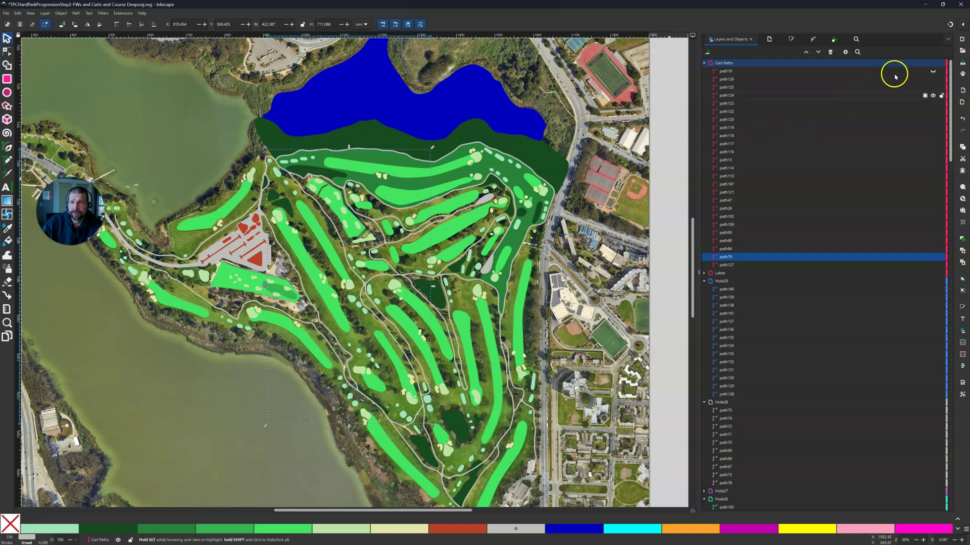
pyautogui.click(933, 73)
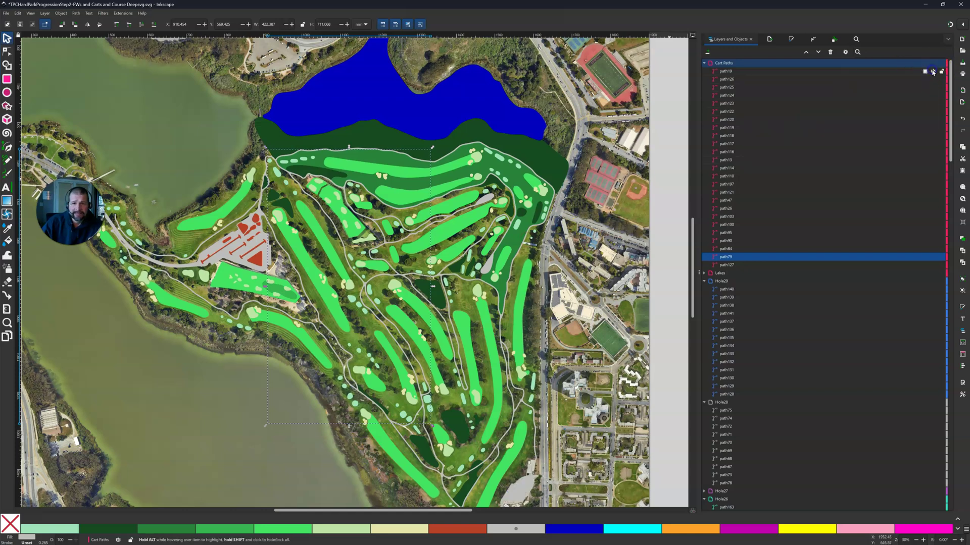
pyautogui.click(932, 73)
pyautogui.click(933, 72)
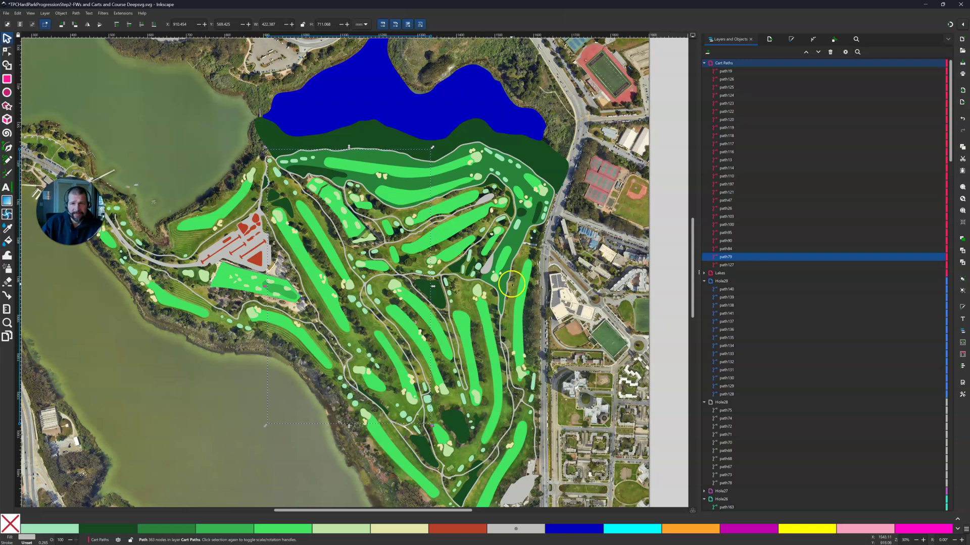
pyautogui.scroll(-1, 446, 250)
pyautogui.scroll(1, 447, 250)
pyautogui.scroll(-1, 448, 251)
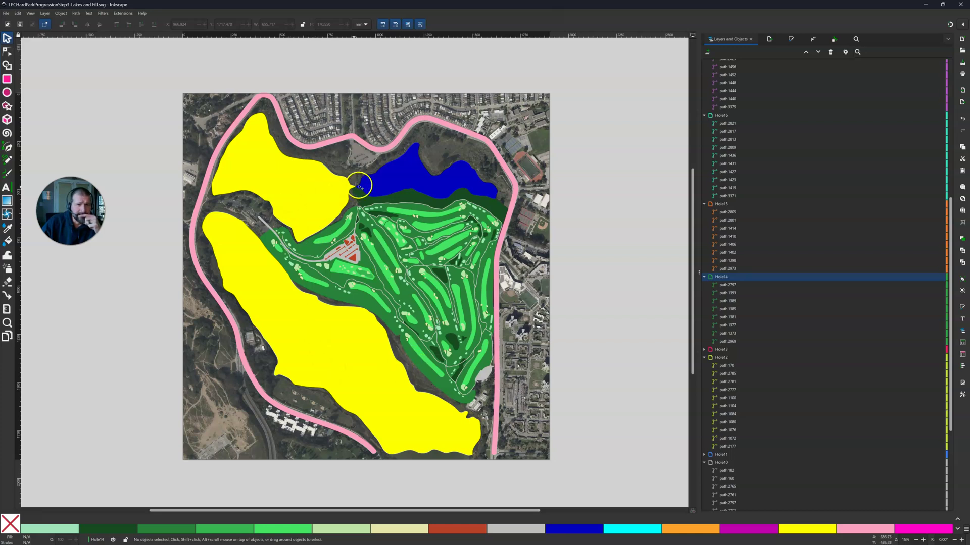
# Select the two yellow lake shapes in turn to locate them in the Lakes layer
pyautogui.click(320, 182)
pyautogui.click(309, 337)
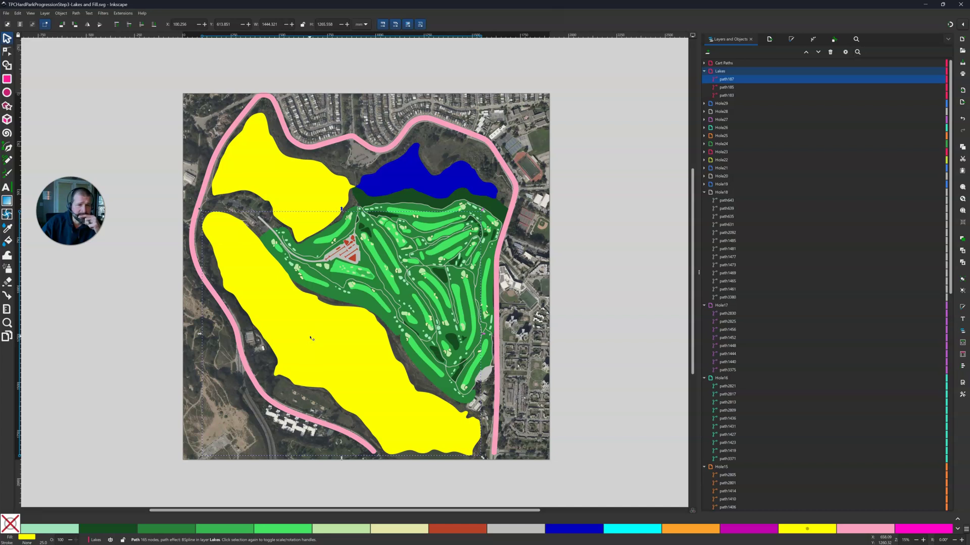
pyautogui.click(291, 177)
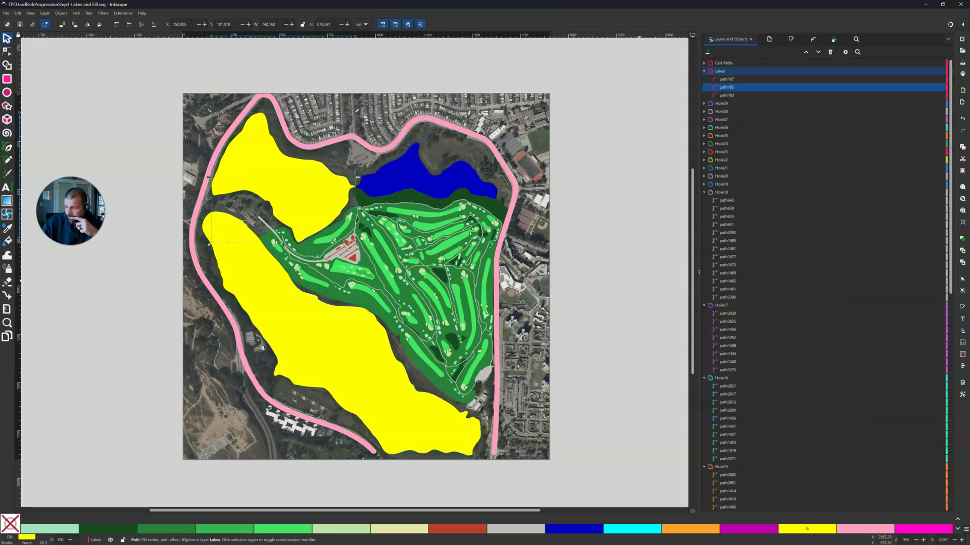
# Locate the rough shape path161, toggle its Hole99 layer's visibility repeatedly, leaving it shown, and clear the selection
pyautogui.click(382, 256)
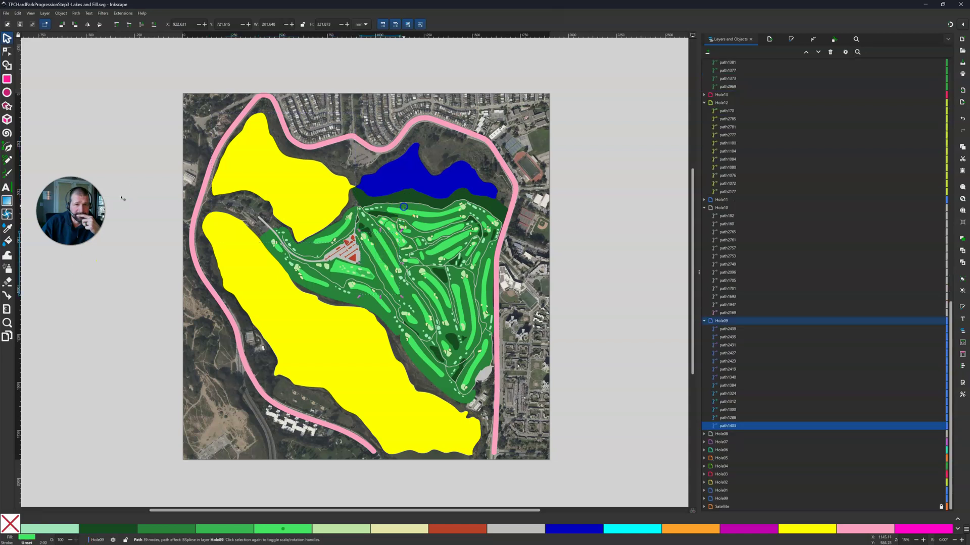
pyautogui.click(411, 216)
pyautogui.moveTo(934, 376)
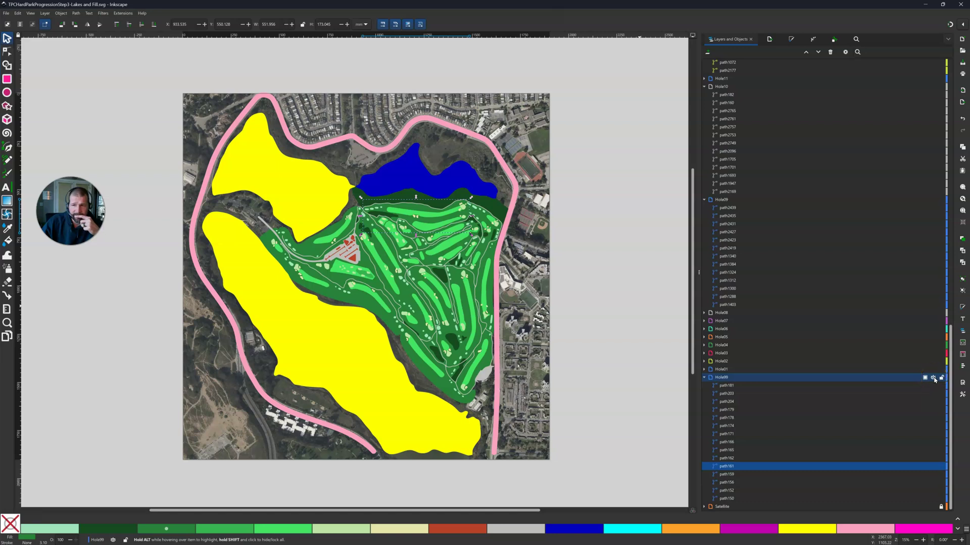
pyautogui.click(933, 378)
pyautogui.click(933, 377)
pyautogui.click(933, 378)
pyautogui.click(933, 378)
pyautogui.click(933, 378)
pyautogui.click(933, 378)
pyautogui.click(932, 377)
pyautogui.click(932, 377)
pyautogui.click(933, 377)
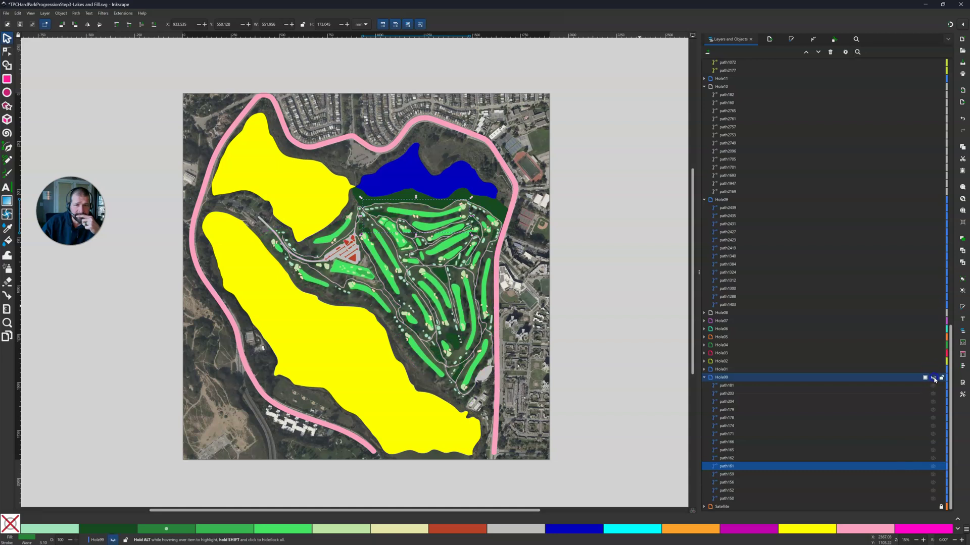
pyautogui.click(933, 377)
pyautogui.click(933, 378)
pyautogui.click(933, 377)
pyautogui.click(933, 378)
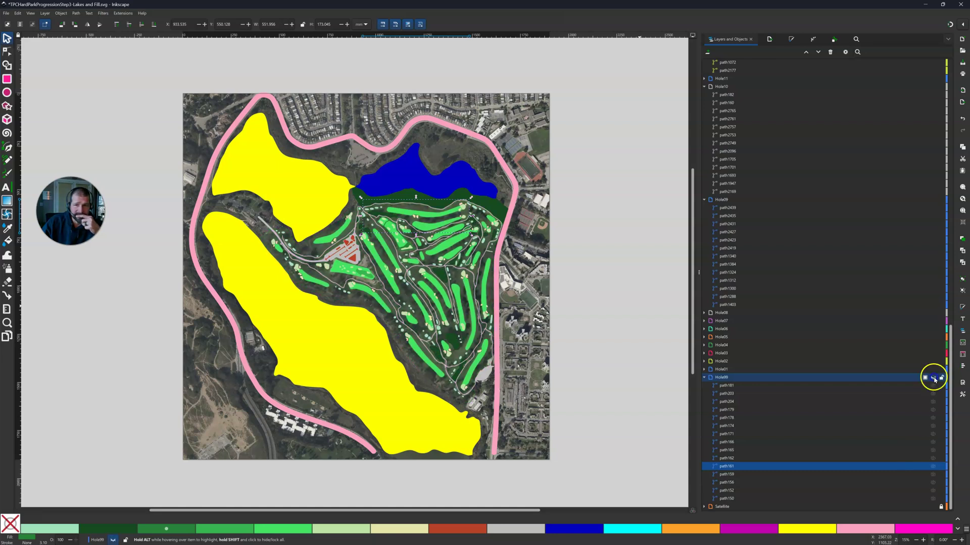
pyautogui.click(933, 378)
pyautogui.click(344, 257)
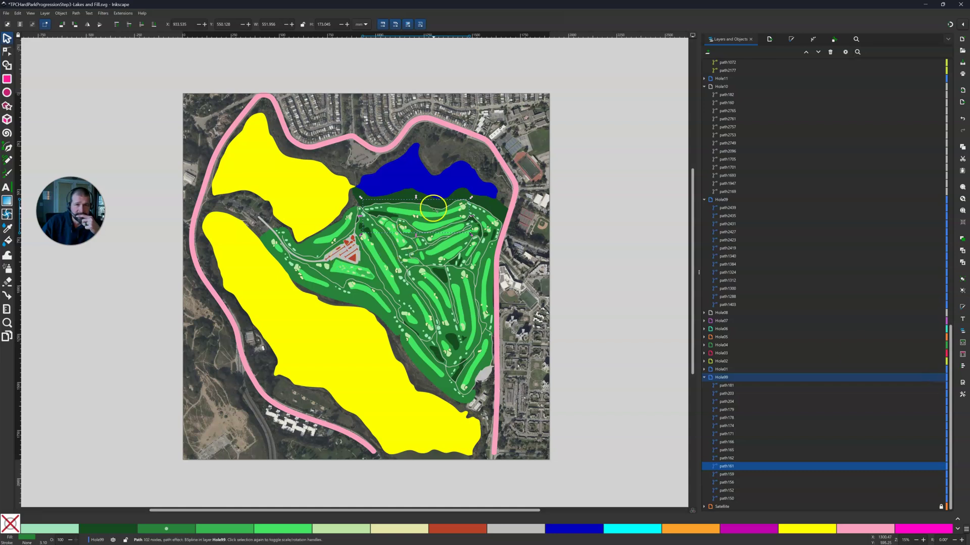
pyautogui.press('Escape')
# Toggle the visibility of the rough shape path181 in the Hole99 layer to examine the area it covers
pyautogui.press('+')
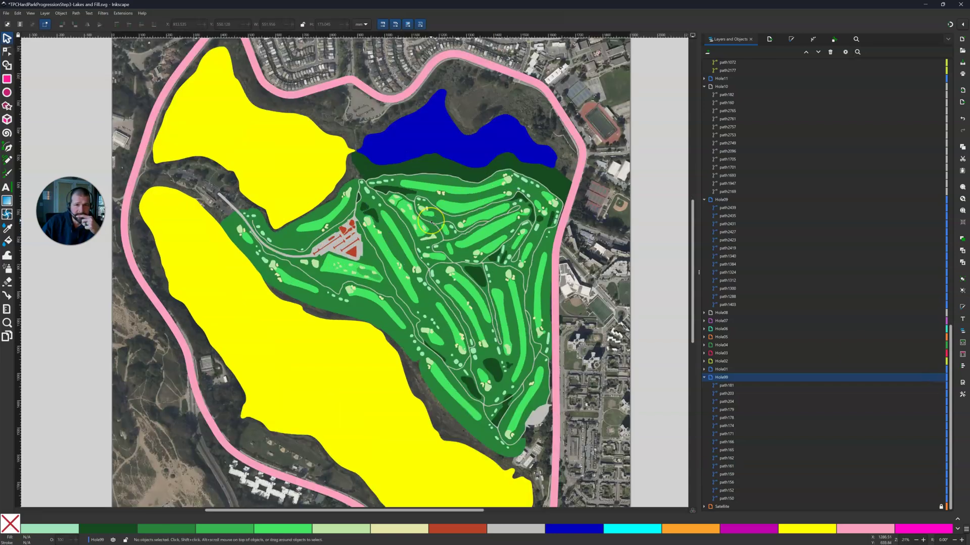
pyautogui.press('+')
pyautogui.moveTo(478, 227); pyautogui.dragTo(398, 202)
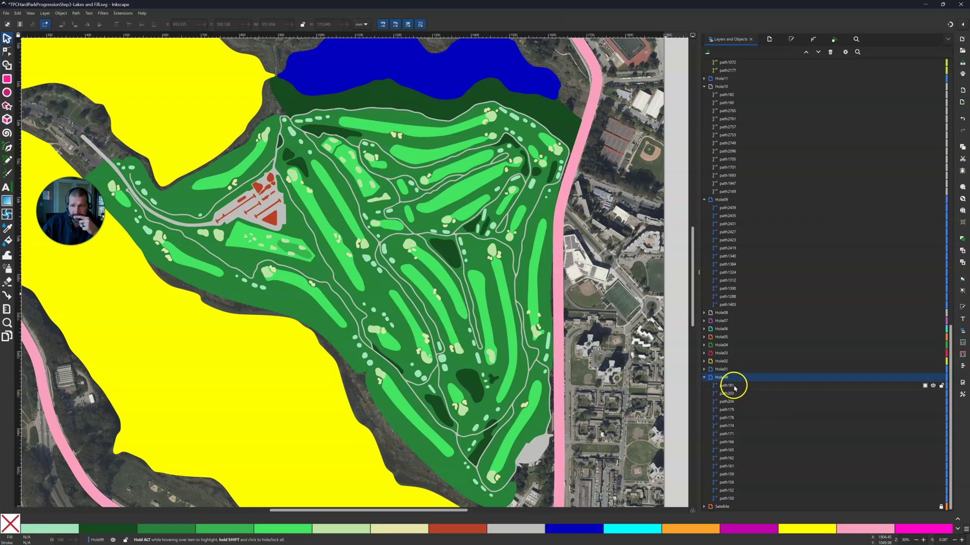
pyautogui.click(932, 385)
pyautogui.click(933, 385)
pyautogui.click(933, 385)
pyautogui.click(933, 385)
pyautogui.click(933, 385)
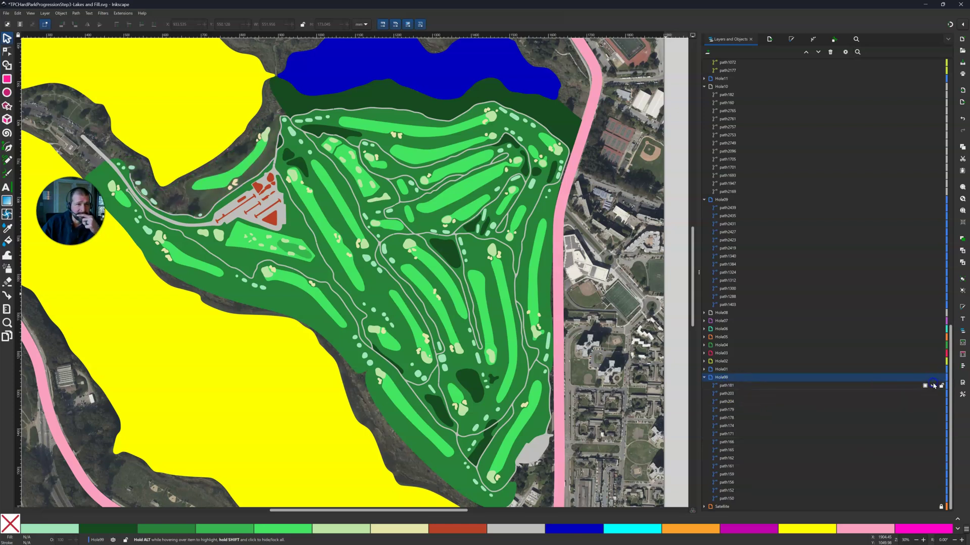
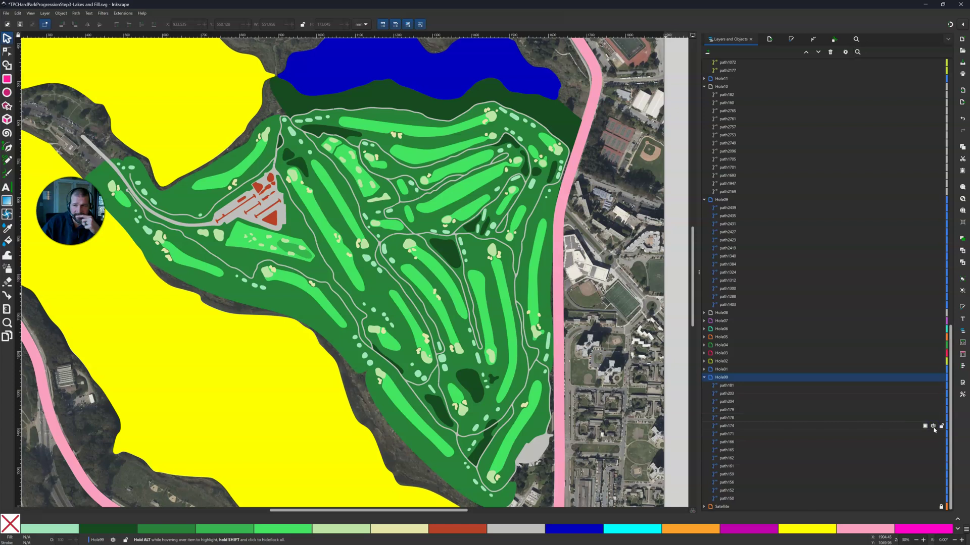
# Toggle the visibility of the rough shape path174 in the Hole99 layer repeatedly, leaving it shown
pyautogui.click(932, 427)
pyautogui.click(933, 427)
pyautogui.click(933, 427)
pyautogui.click(933, 427)
pyautogui.click(932, 427)
pyautogui.click(933, 427)
pyautogui.click(932, 427)
pyautogui.click(933, 427)
pyautogui.click(933, 426)
pyautogui.click(933, 426)
pyautogui.click(933, 426)
pyautogui.click(933, 427)
pyautogui.click(932, 427)
pyautogui.click(933, 426)
pyautogui.click(915, 528)
pyautogui.click(932, 427)
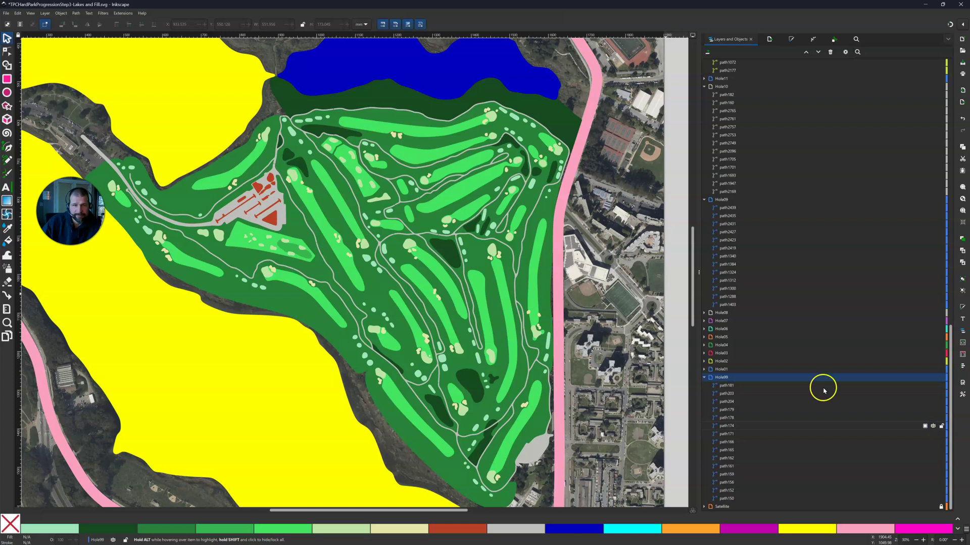
# Select the rough shape path174 along the course's eastern edge with the Node tool to display its nodes
pyautogui.click(7, 51)
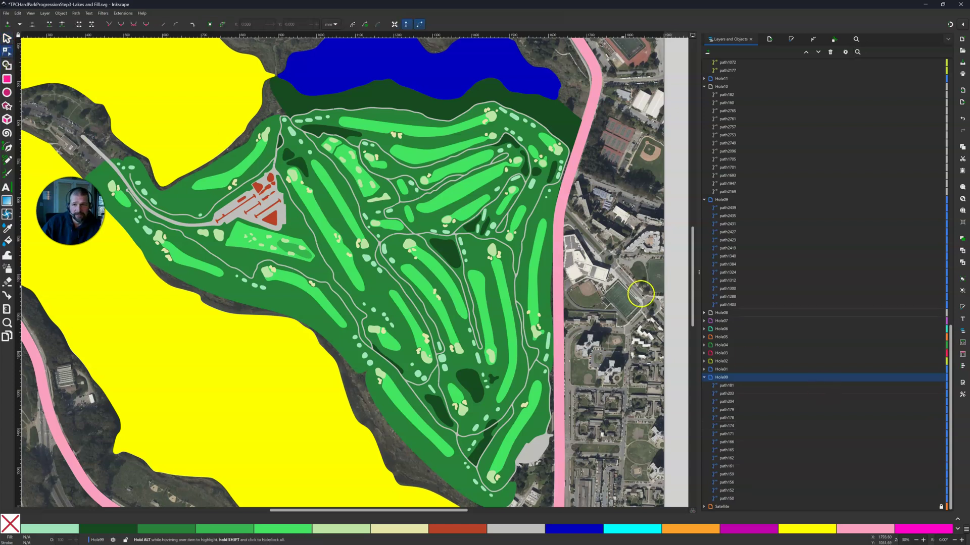
pyautogui.click(535, 266)
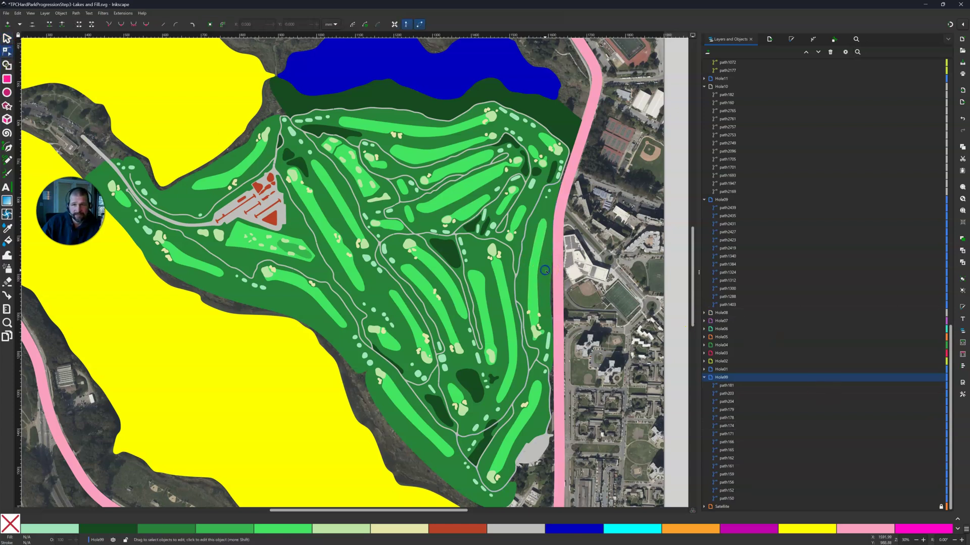
pyautogui.click(544, 272)
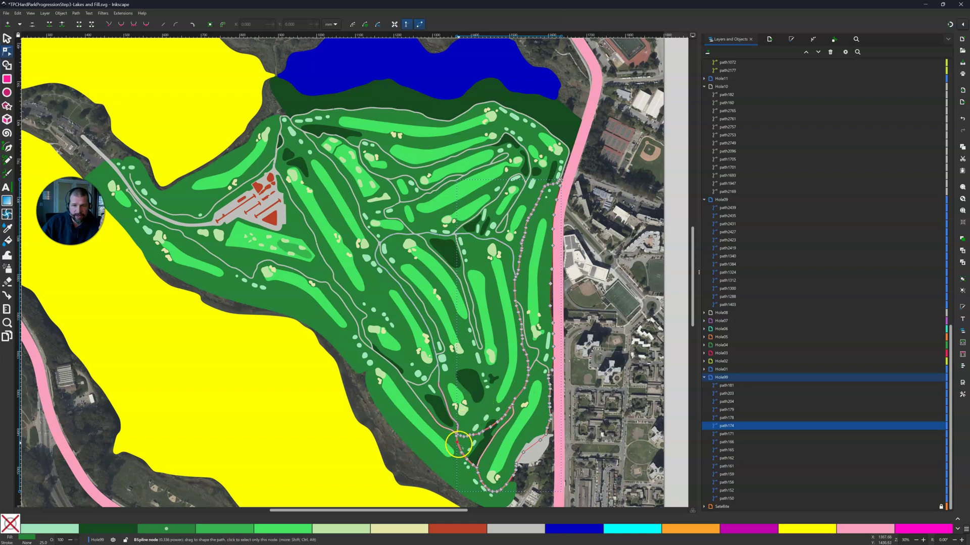
# Hide the rough shapes path174, path171, path166 and path165 in the Hole99 layer one after another
pyautogui.moveTo(922, 427)
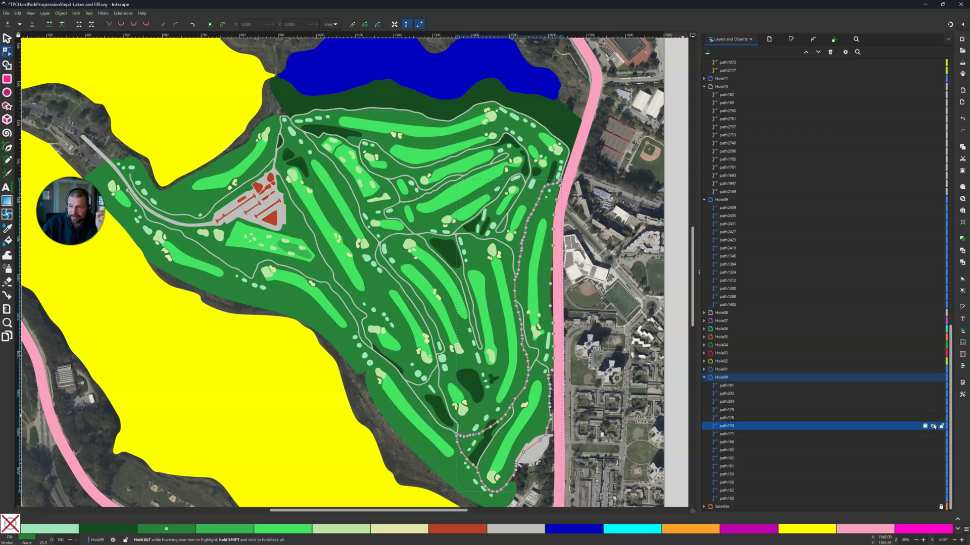
pyautogui.click(933, 426)
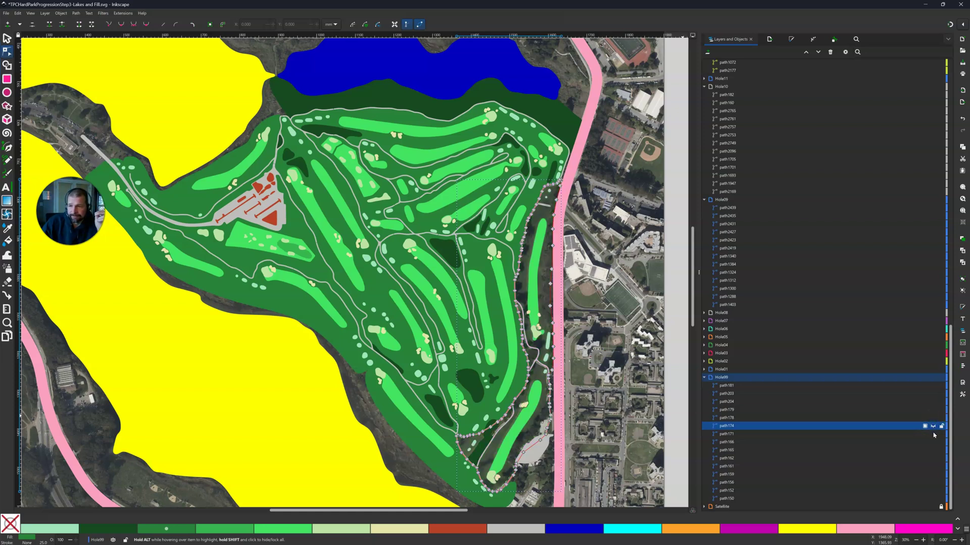
pyautogui.click(932, 434)
pyautogui.click(933, 435)
pyautogui.click(932, 435)
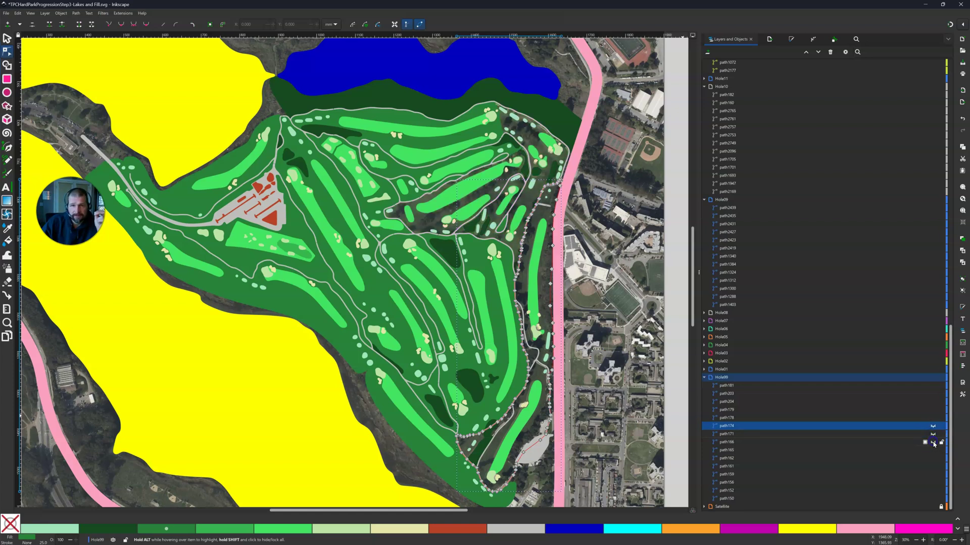
pyautogui.click(933, 443)
pyautogui.click(933, 443)
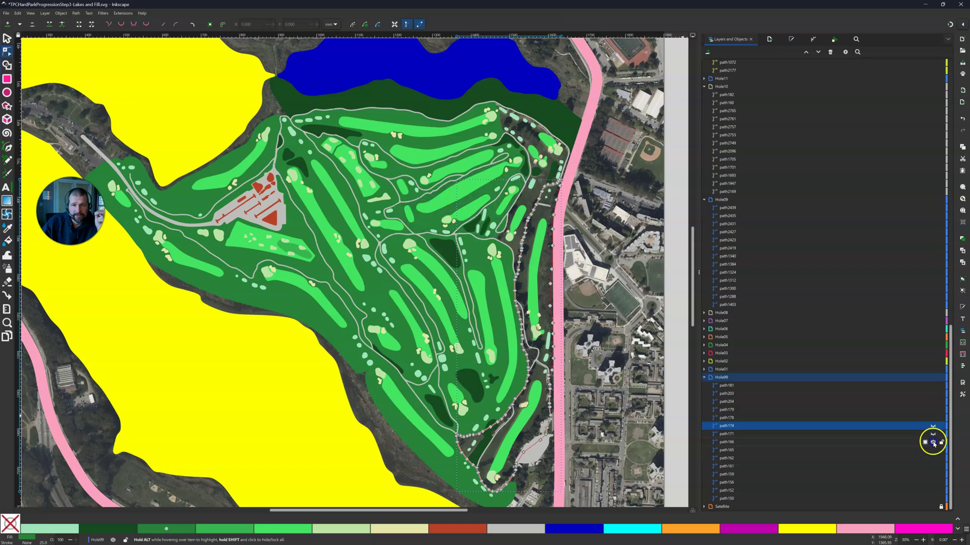
pyautogui.click(933, 451)
pyautogui.click(933, 451)
pyautogui.click(933, 450)
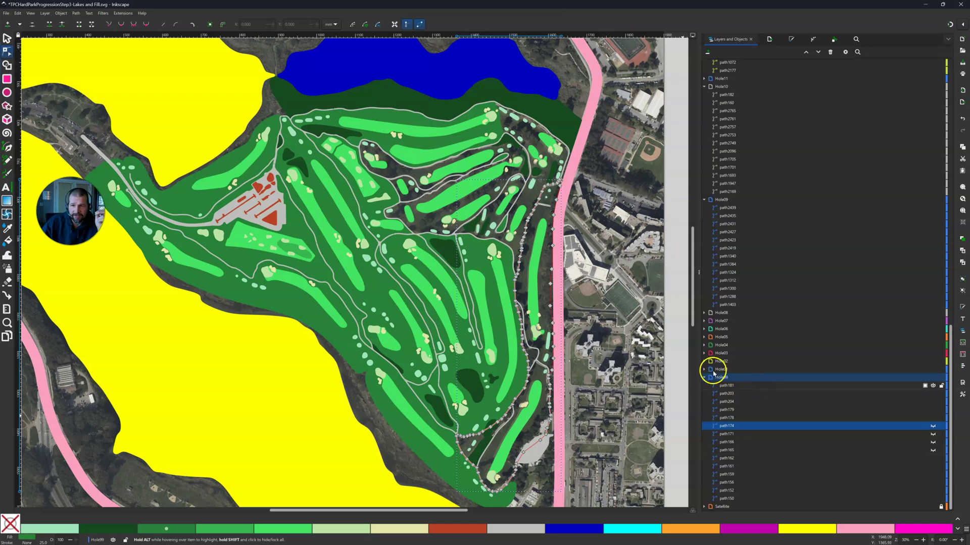
# Unhide path174, path171, path166 and path165, and toggle the whole Hole99 layer's visibility, leaving it shown
pyautogui.click(933, 434)
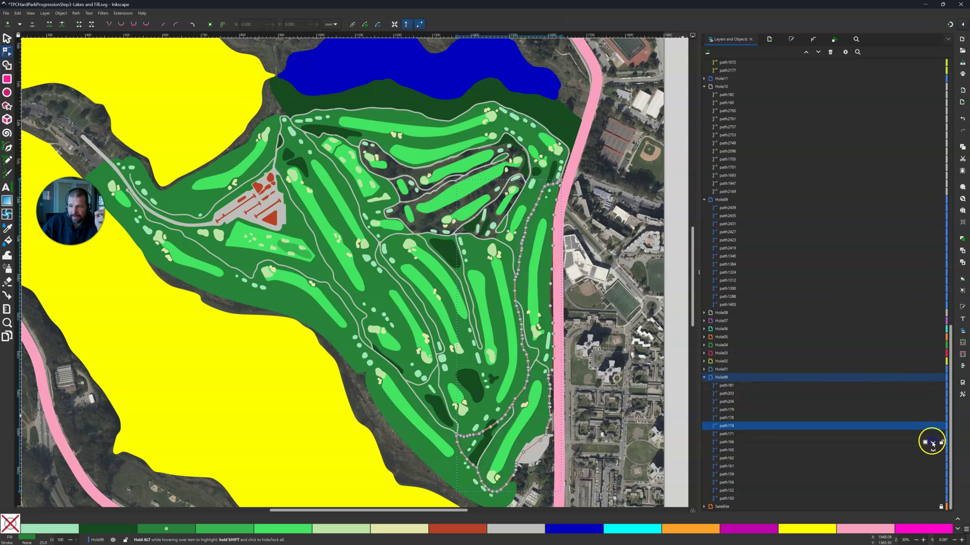
pyautogui.click(933, 443)
pyautogui.click(933, 450)
pyautogui.click(932, 378)
pyautogui.click(932, 379)
pyautogui.click(932, 378)
pyautogui.click(932, 378)
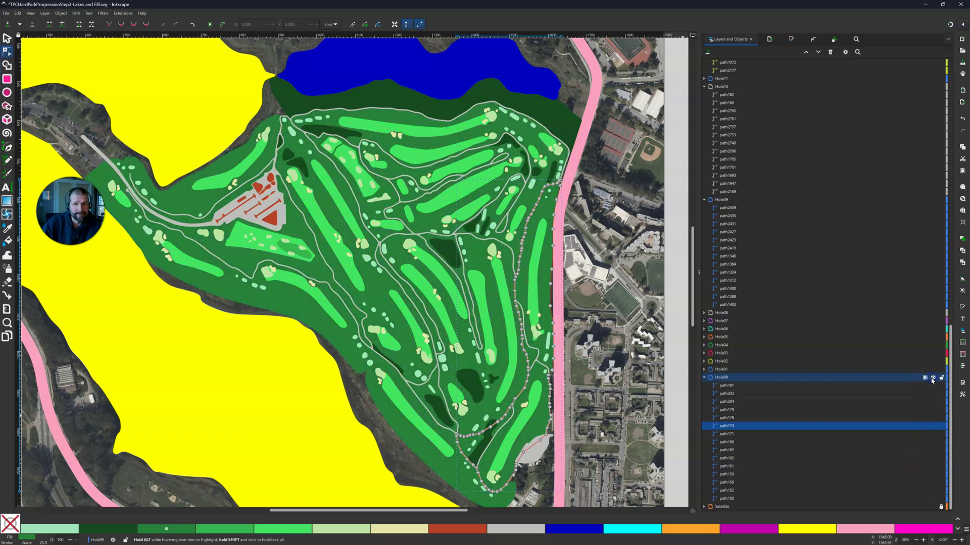
# Select the rough shape path181 in the Hole99 layer to display its nodes
pyautogui.click(859, 386)
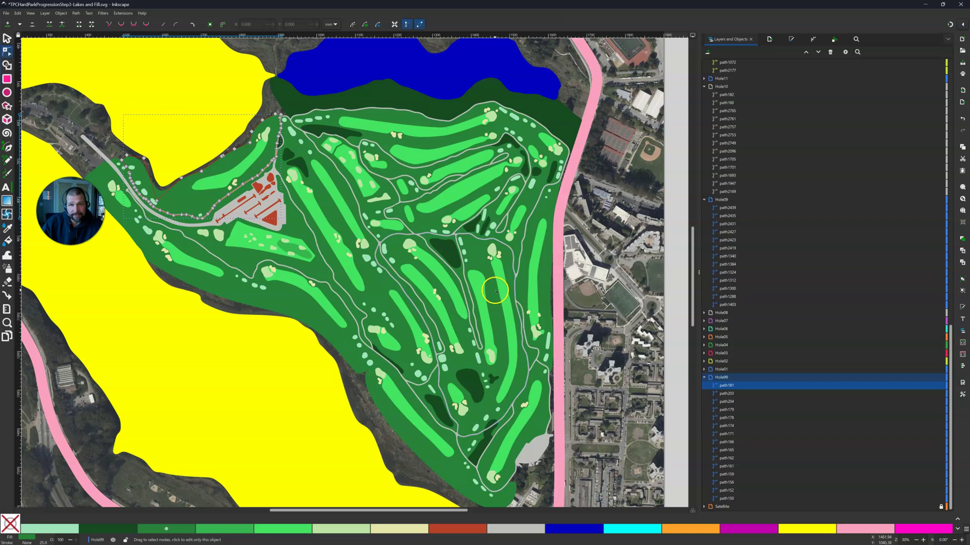
pyautogui.scroll(-1, 494, 286)
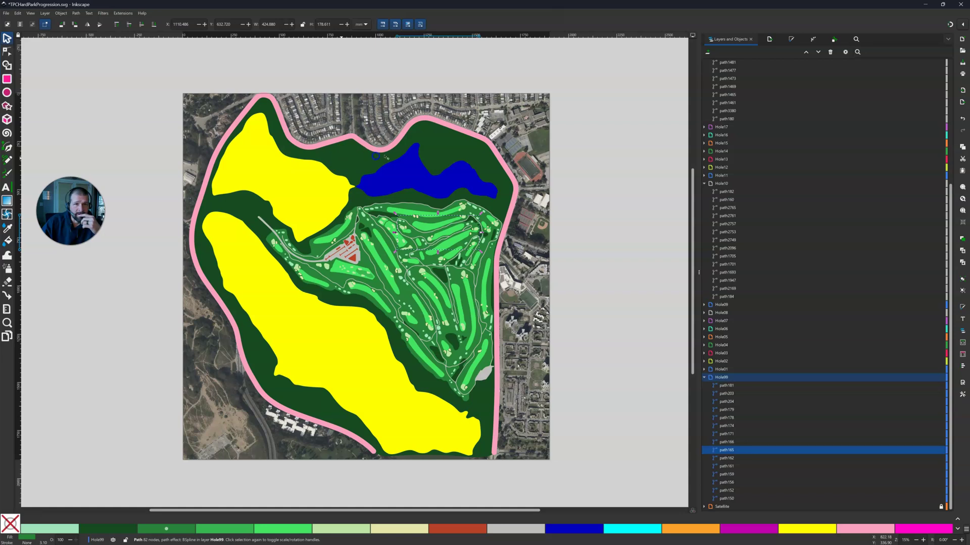
# Select the dark green fill around the blue lake, path184 in the Hole10 layer, and toggle its visibility, leaving it hidden
pyautogui.click(456, 150)
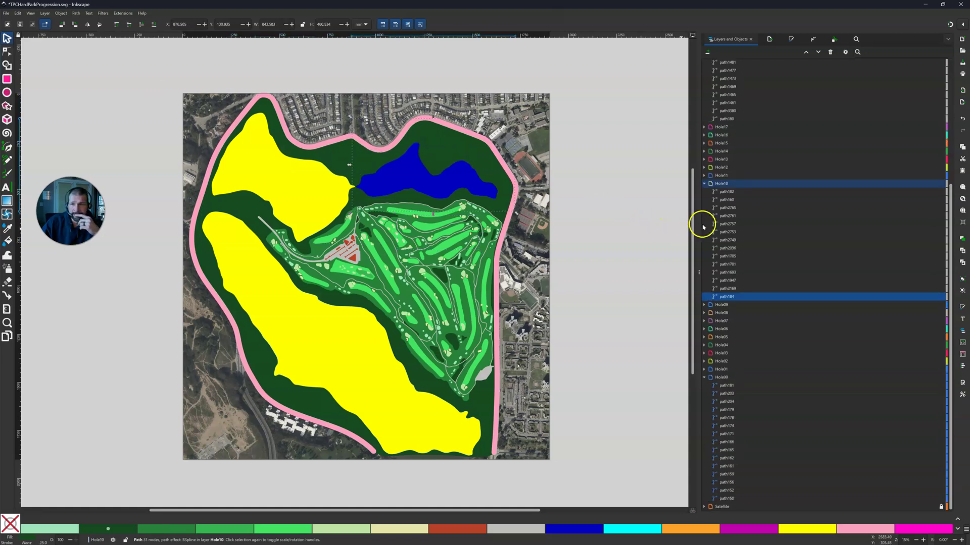
pyautogui.click(437, 147)
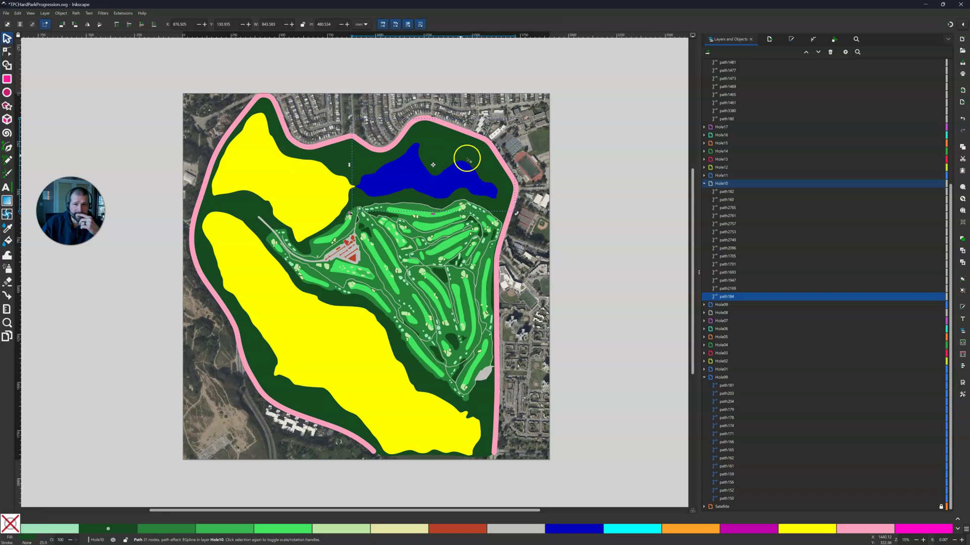
pyautogui.click(932, 298)
pyautogui.click(932, 298)
pyautogui.click(932, 298)
pyautogui.click(932, 298)
pyautogui.click(932, 298)
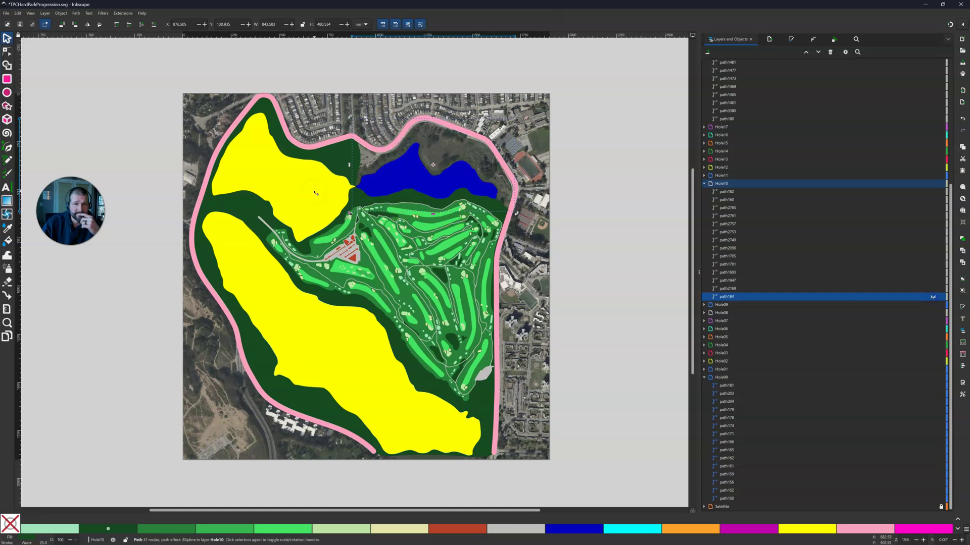
# Select the dark green fill around the upper yellow lake, path186 in the Hole18 layer, and toggle its visibility repeatedly, leaving it shown
pyautogui.click(342, 158)
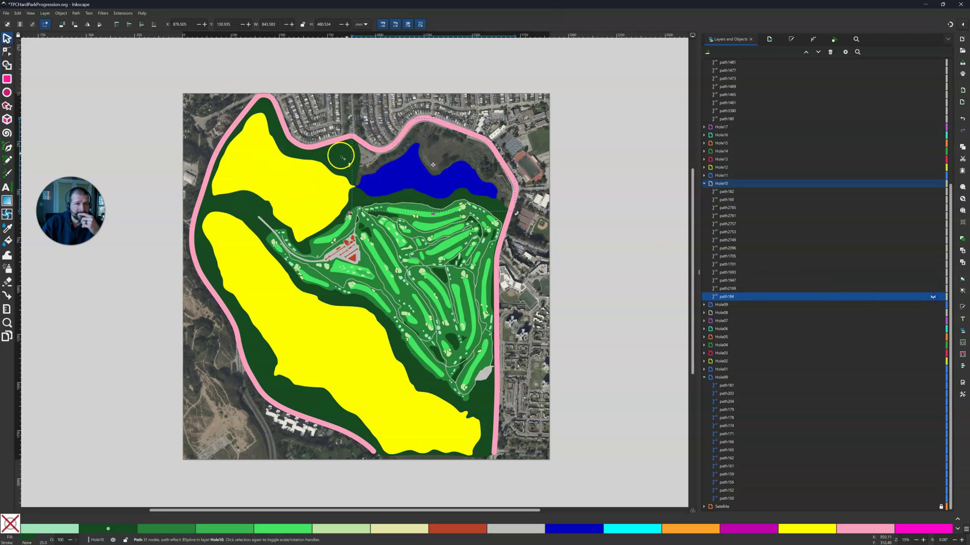
pyautogui.click(327, 160)
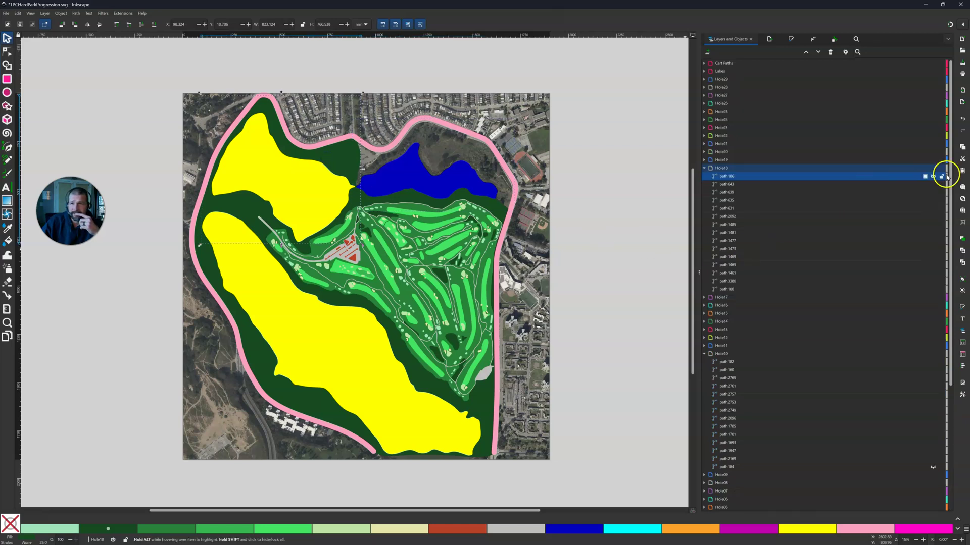
pyautogui.click(934, 177)
pyautogui.click(933, 176)
pyautogui.click(933, 176)
pyautogui.click(933, 177)
# Select the upper yellow lake path185, reselect the surrounding fill path186, and toggle that fill's visibility on and off, leaving it shown
pyautogui.click(343, 214)
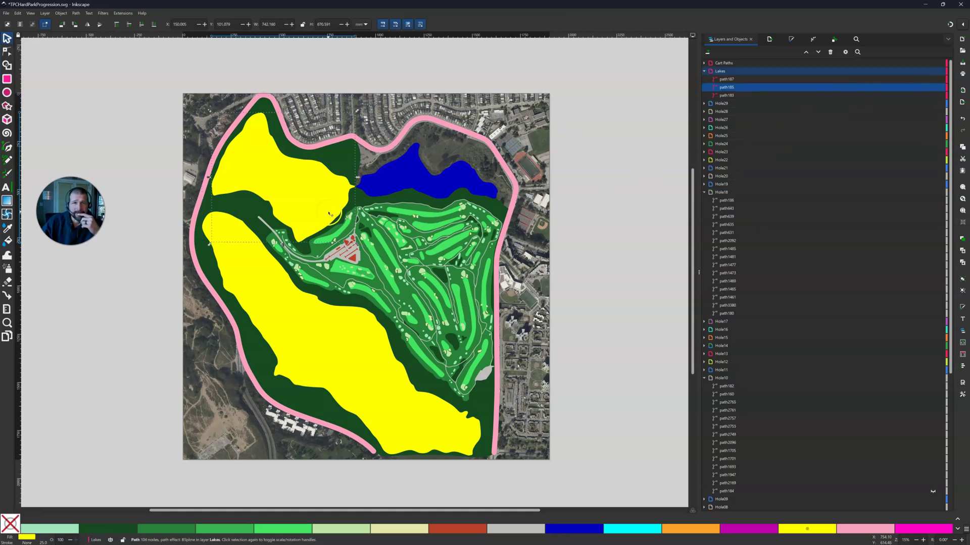
pyautogui.click(255, 211)
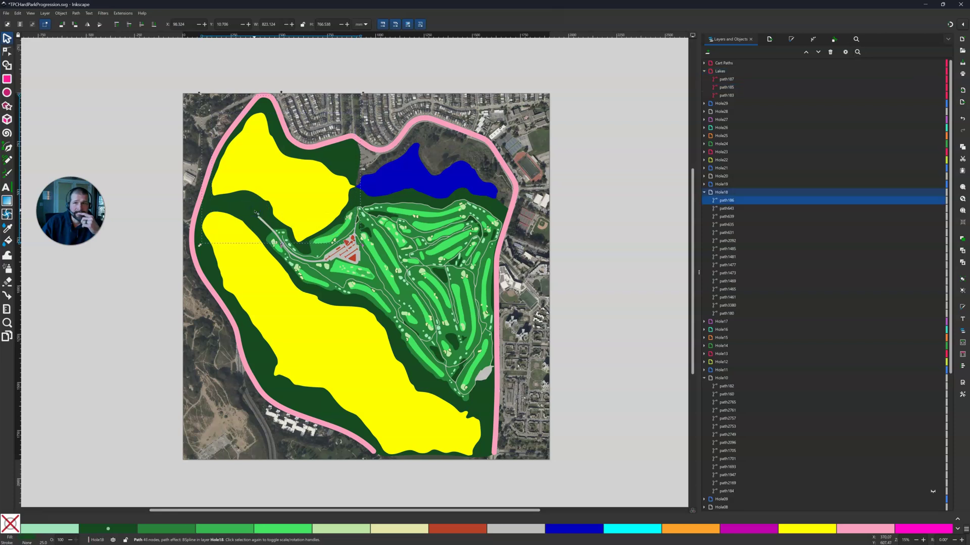
pyautogui.click(934, 201)
pyautogui.click(933, 201)
pyautogui.click(934, 201)
pyautogui.click(934, 201)
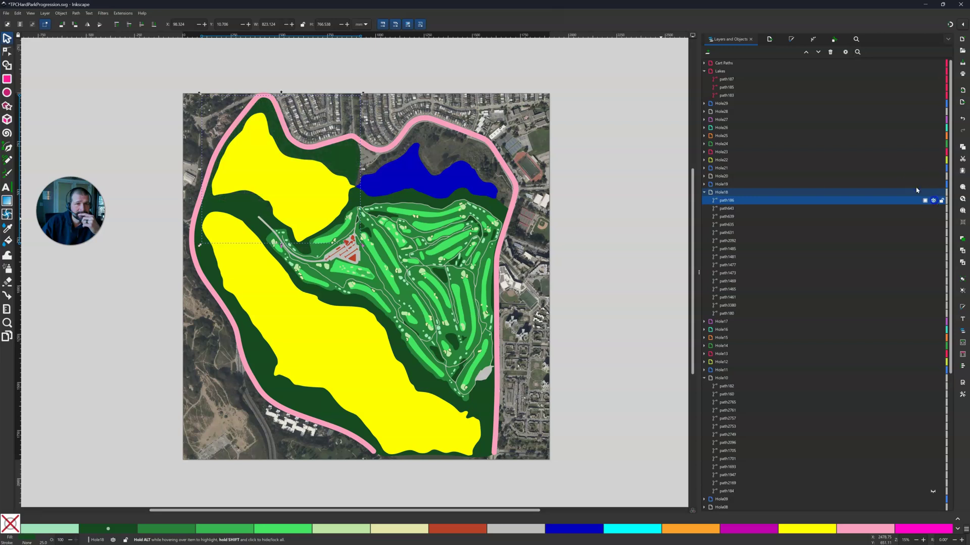
pyautogui.click(934, 201)
pyautogui.click(934, 201)
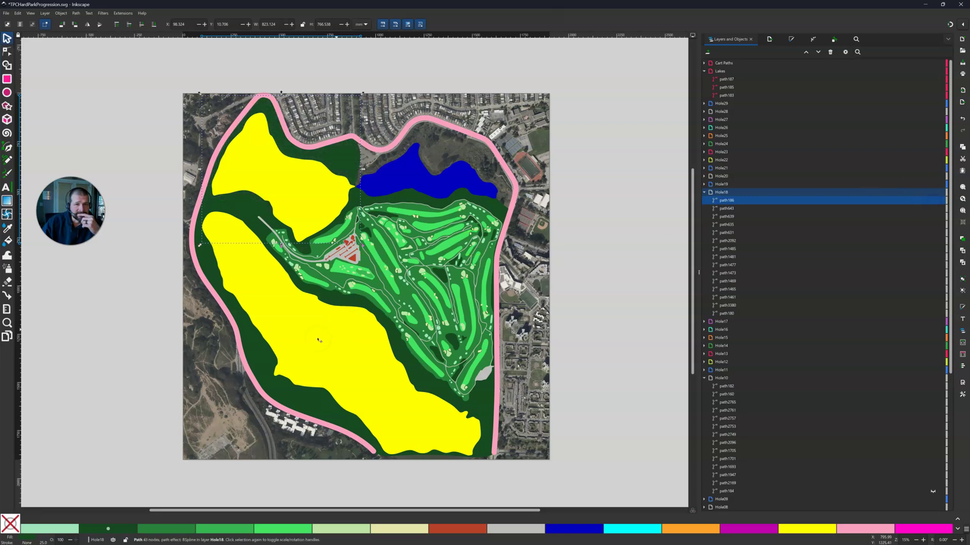
# Select the dark green fills path194 and path188 in the Hole17 layer, one after another, along the lower yellow lake's southwest edge
pyautogui.click(262, 345)
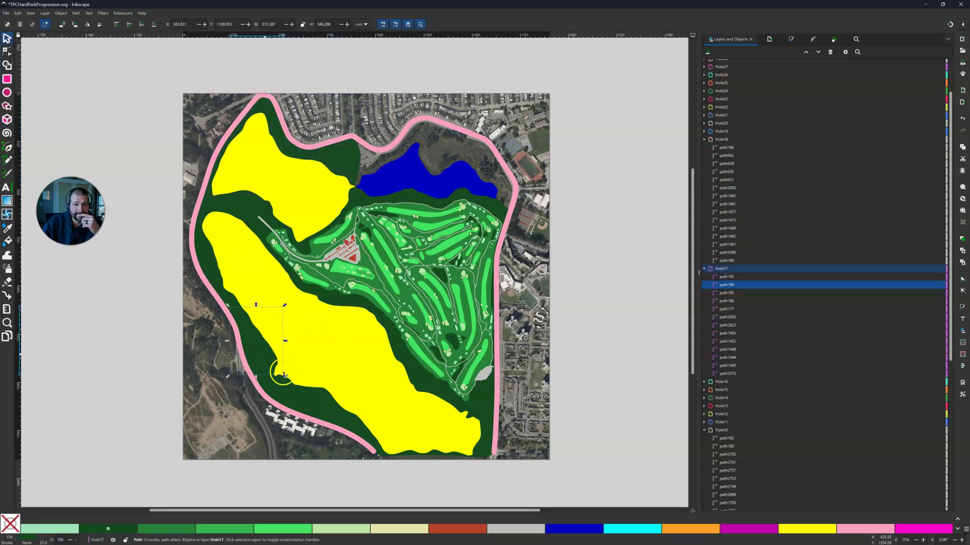
pyautogui.click(317, 403)
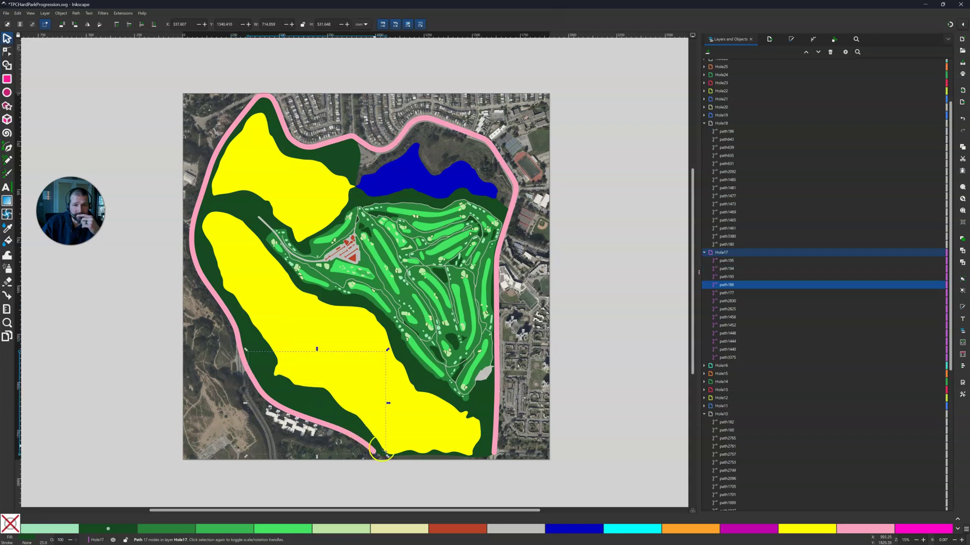